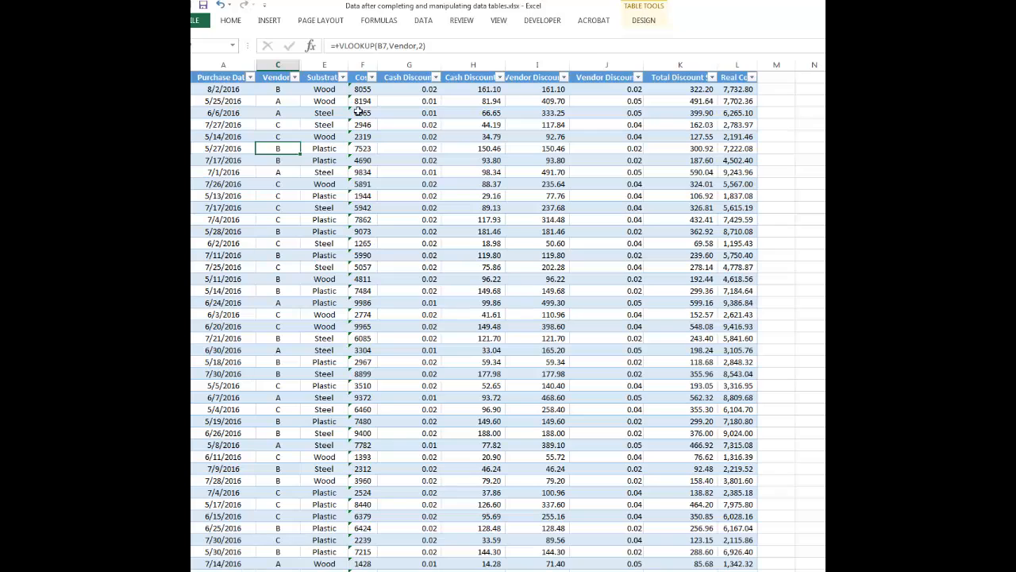
Widen the Cost column and create a PivotTable from the Vendor_Data table on a new worksheet
drag(377, 65, 390, 65)
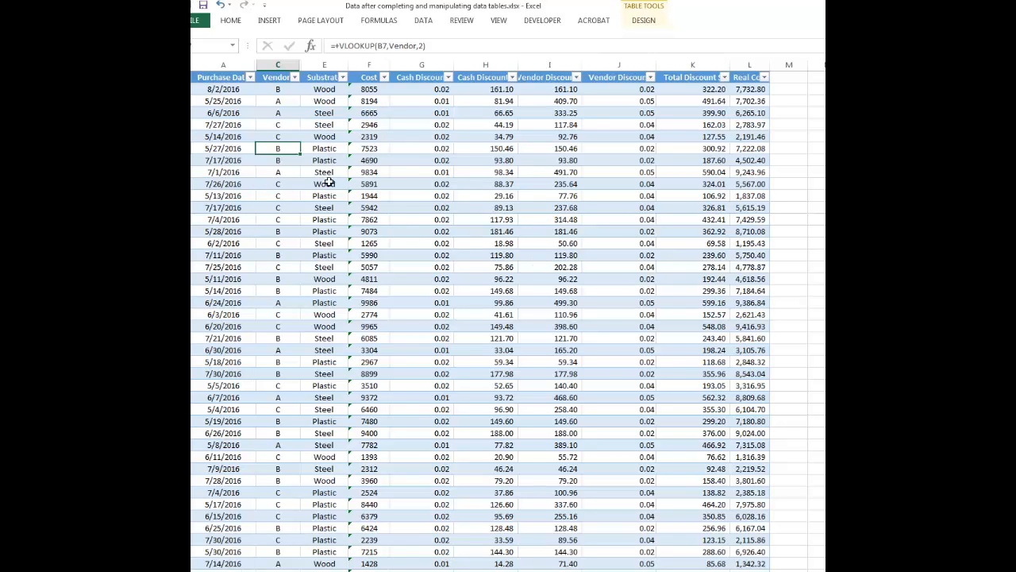
click(269, 21)
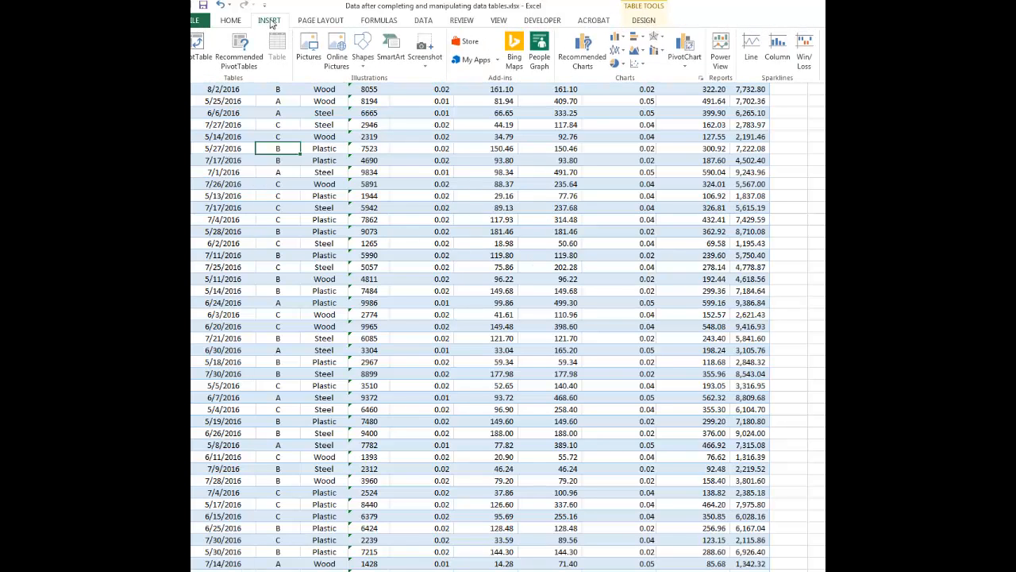
click(201, 50)
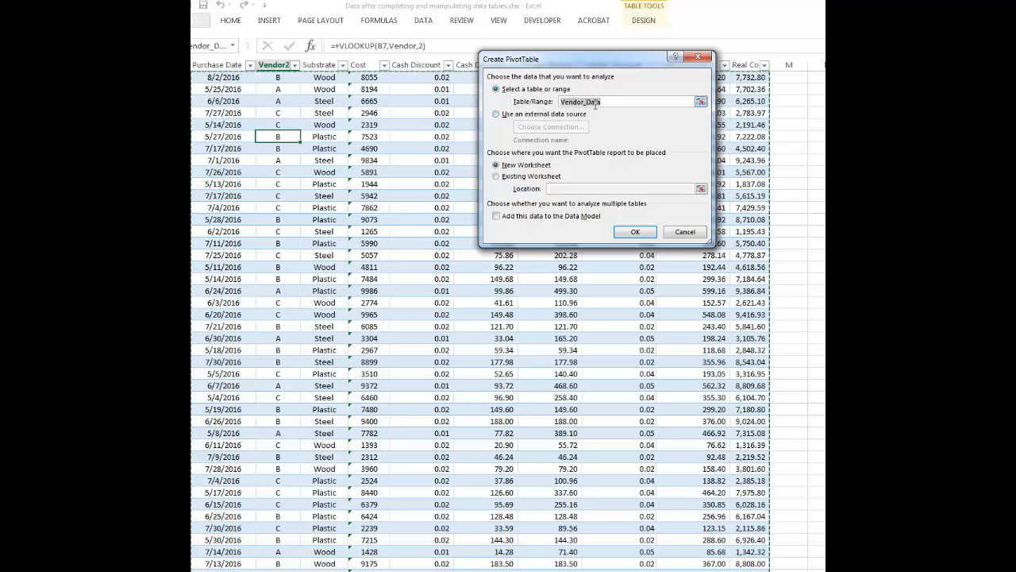
click(637, 237)
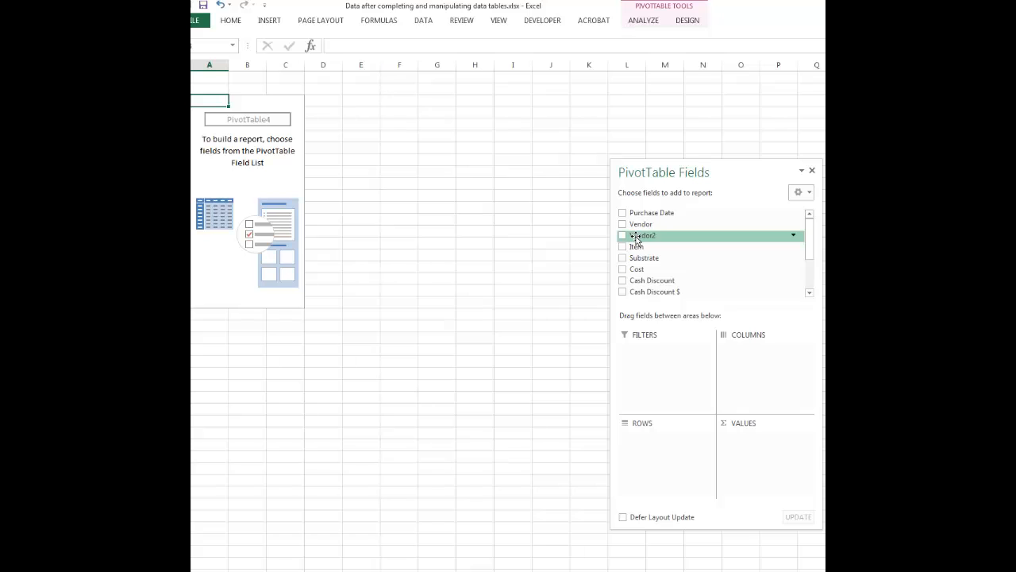
Set up the PivotTable with Vendor2 as the row field and the sum of Cost as the values
drag(749, 171, 733, 87)
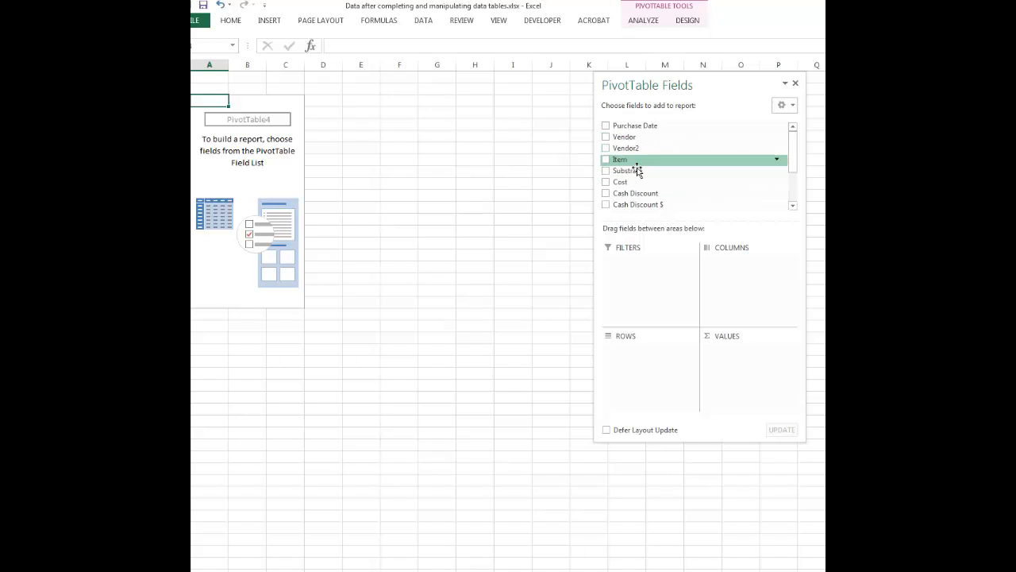
mouse_move(794, 150)
mouse_down()
mouse_move(795, 191)
mouse_move(797, 135)
mouse_up()
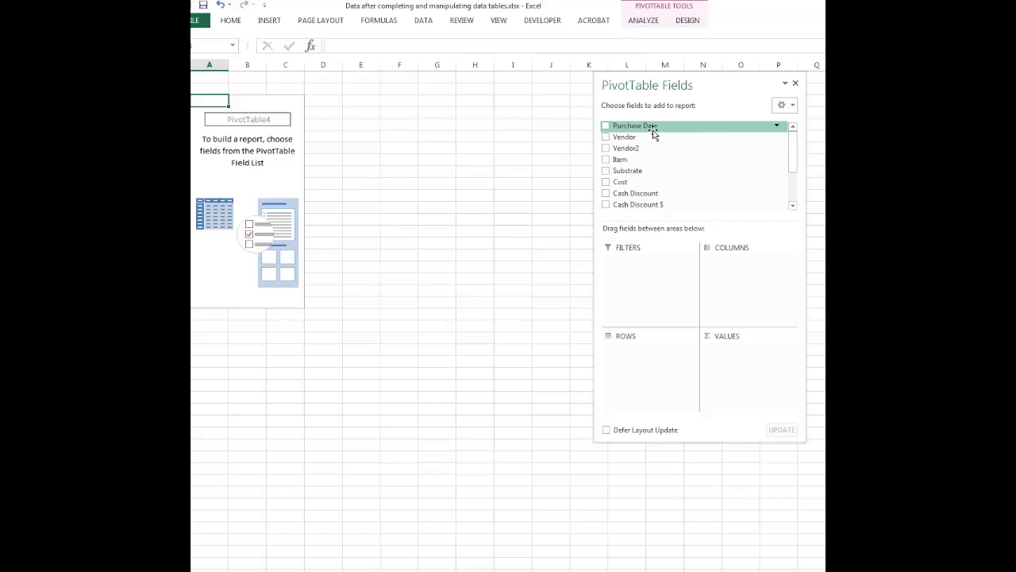
mouse_move(792, 147)
mouse_down()
mouse_move(796, 181)
mouse_move(791, 136)
mouse_up()
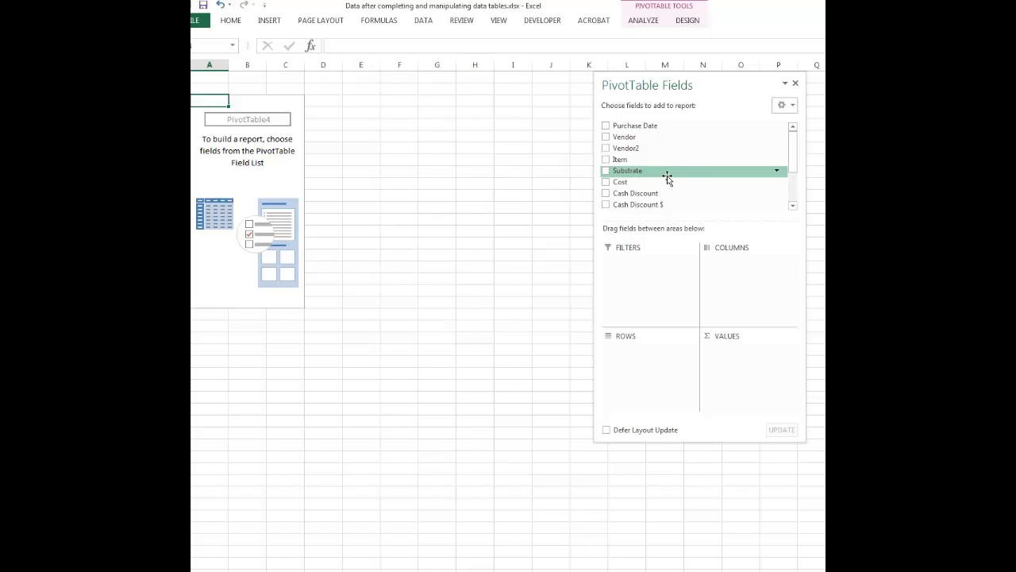
drag(642, 151, 661, 357)
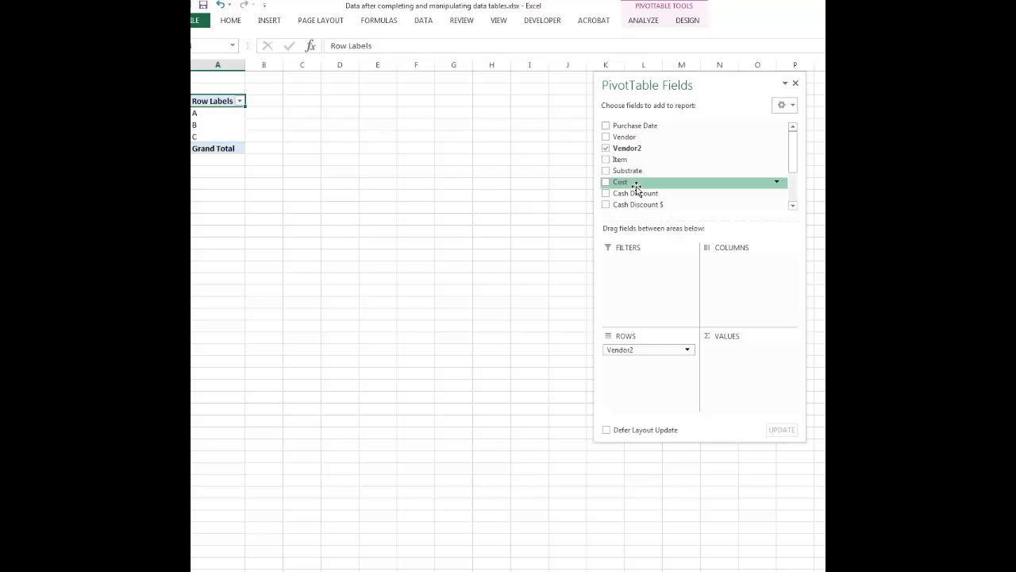
drag(636, 185, 750, 357)
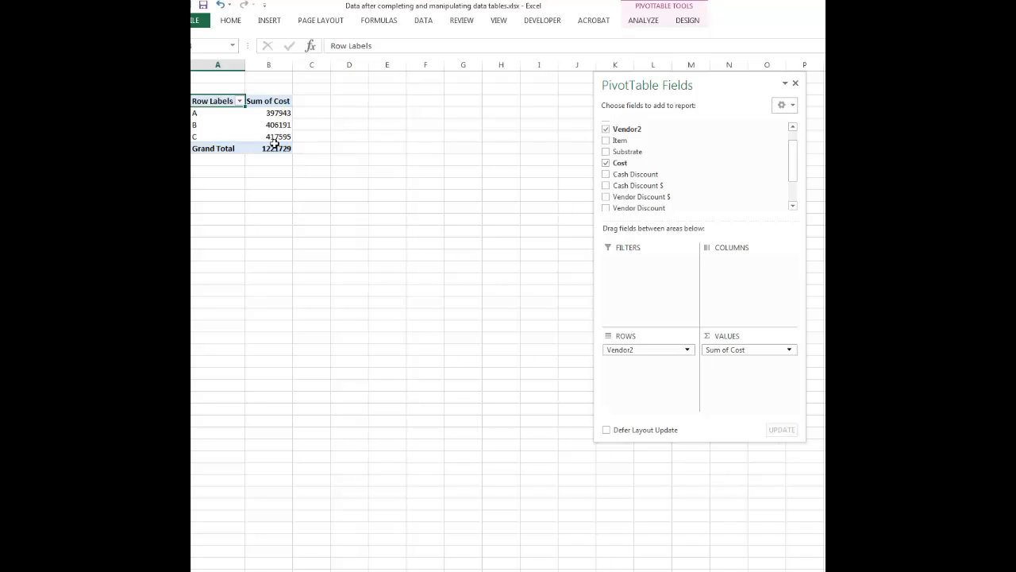
Try Substrate as a second row field, both below and above Vendor2, and remove it from the PivotTable
click(265, 104)
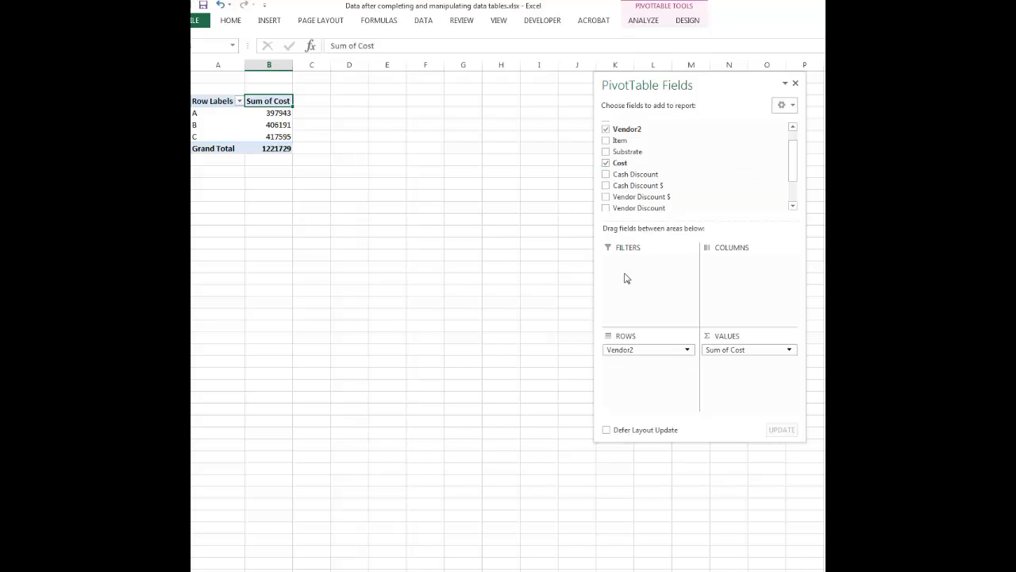
drag(632, 165, 656, 370)
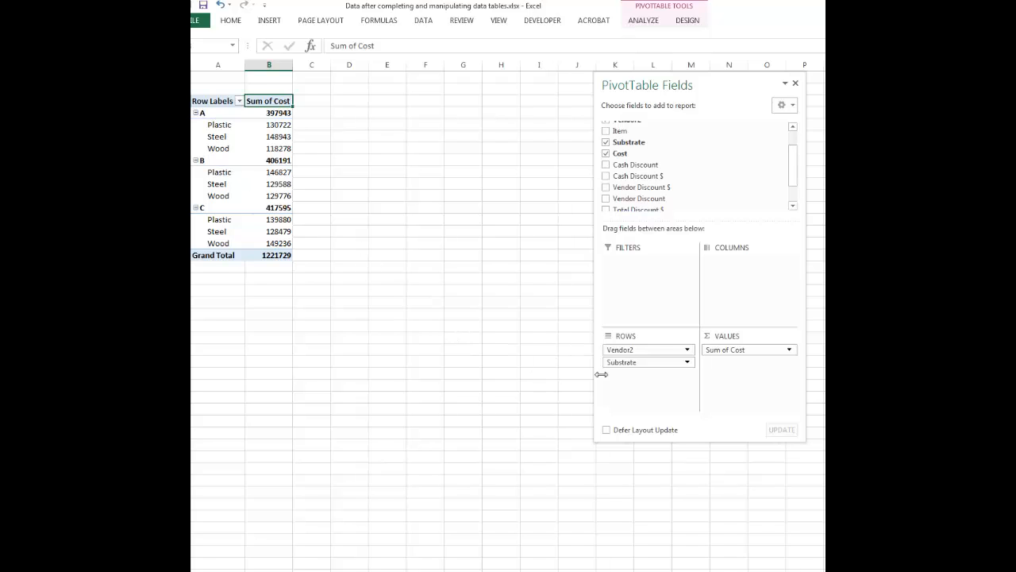
mouse_move(658, 370)
mouse_down()
mouse_move(674, 358)
mouse_move(670, 348)
mouse_move(658, 352)
mouse_up()
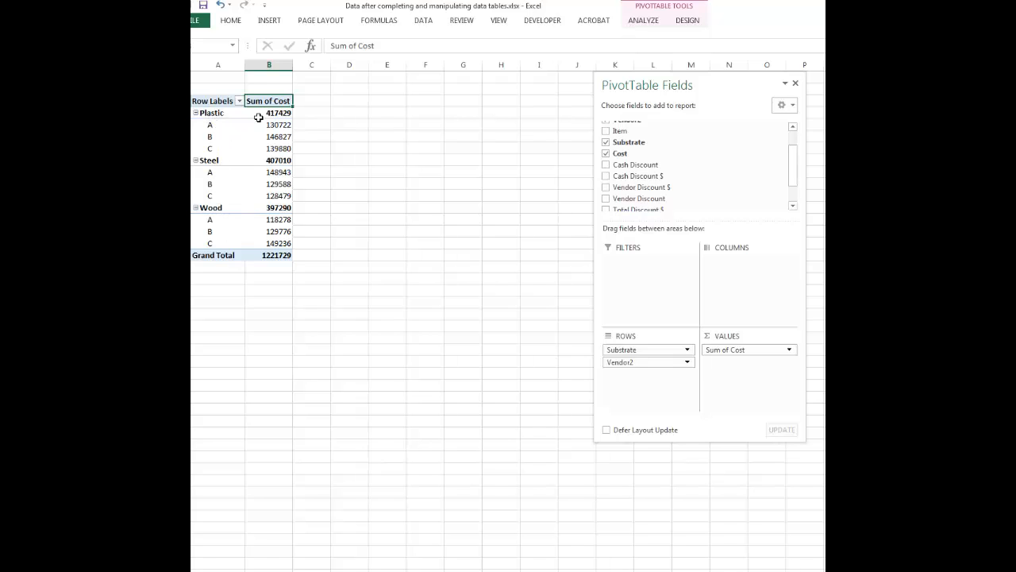
mouse_move(265, 116)
mouse_move(645, 364)
mouse_down()
mouse_move(659, 351)
mouse_move(657, 367)
mouse_move(652, 351)
mouse_up()
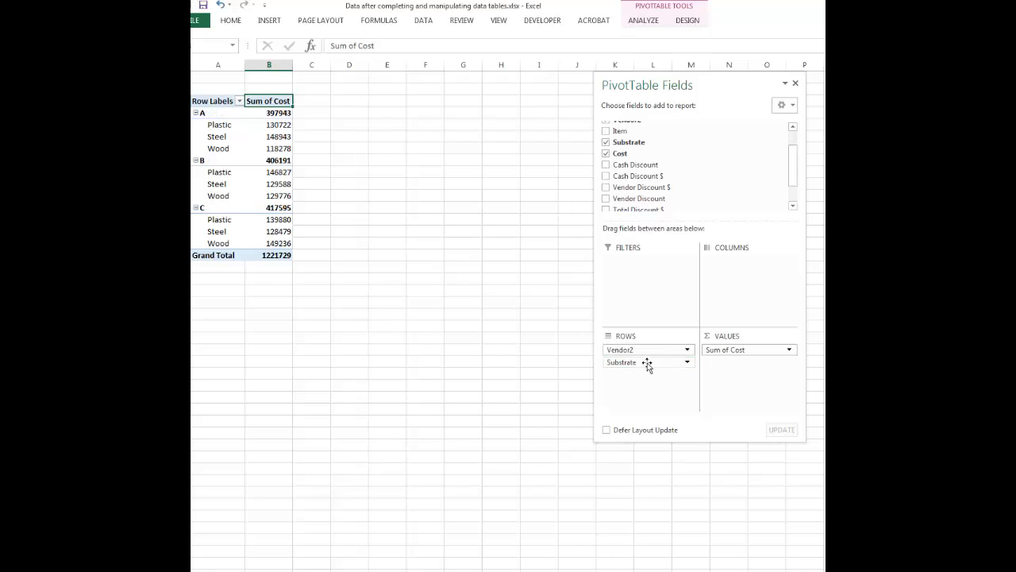
scroll(639, 159, up, 1)
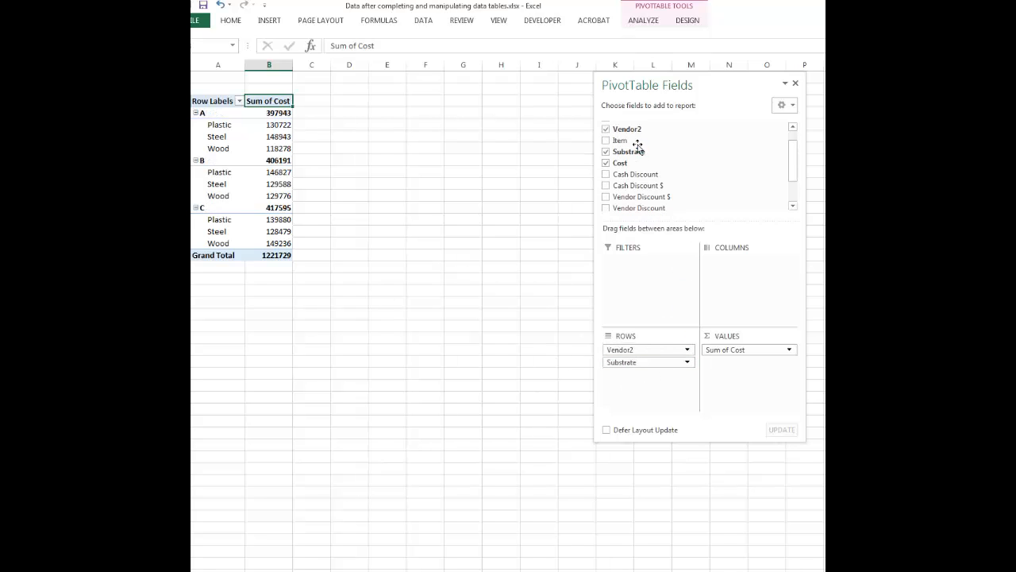
click(638, 148)
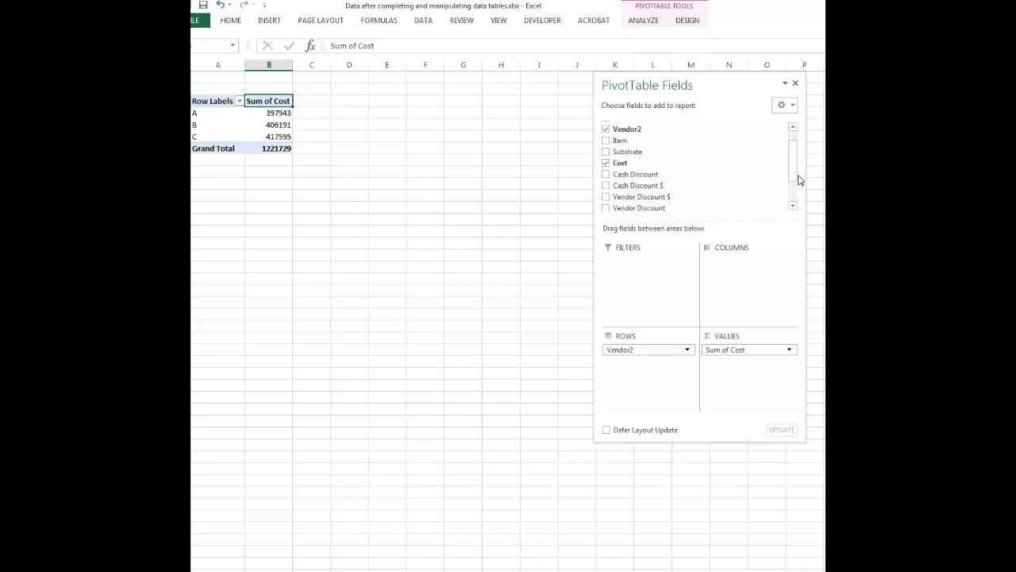
scroll(794, 167, up, 1)
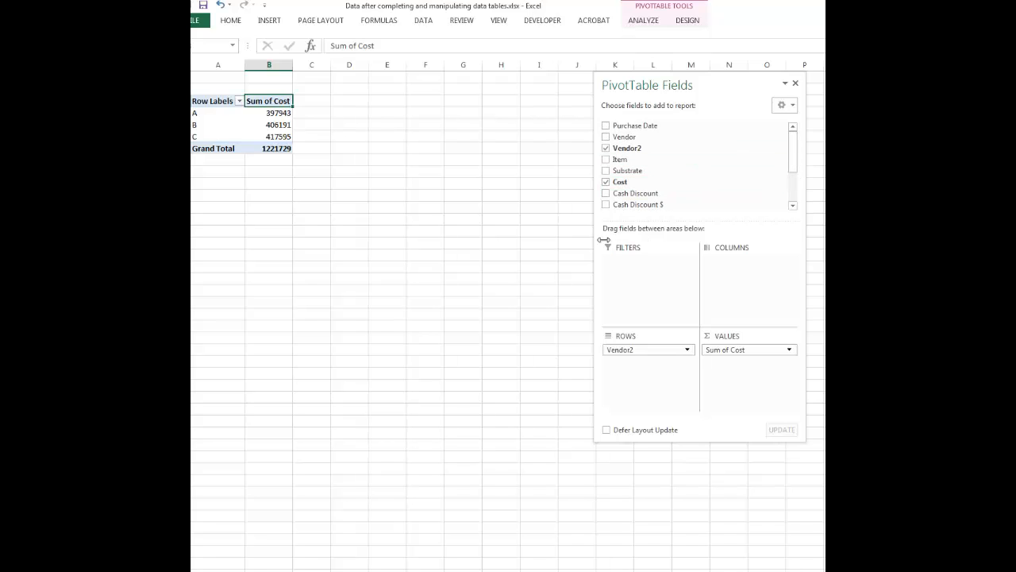
Format the Sum of Cost values as Accounting with 0 decimal places and the $ symbol
click(273, 126)
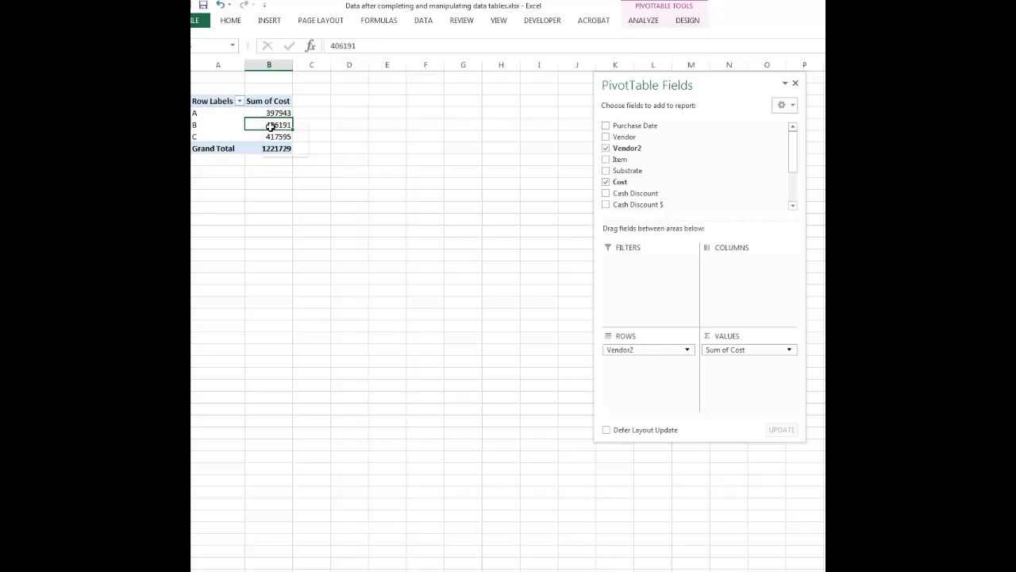
mouse_move(269, 140)
click(270, 116)
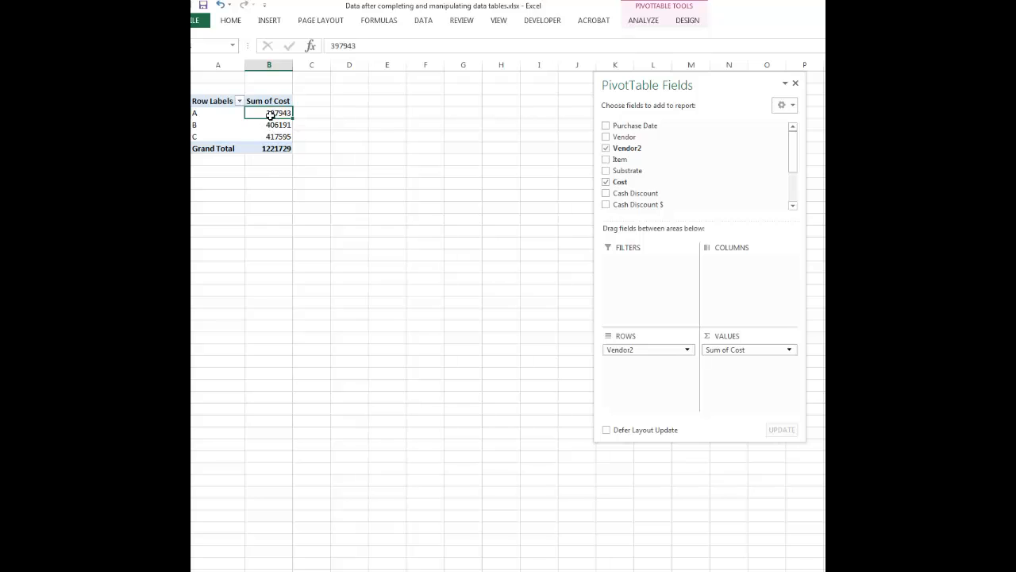
right_click(269, 115)
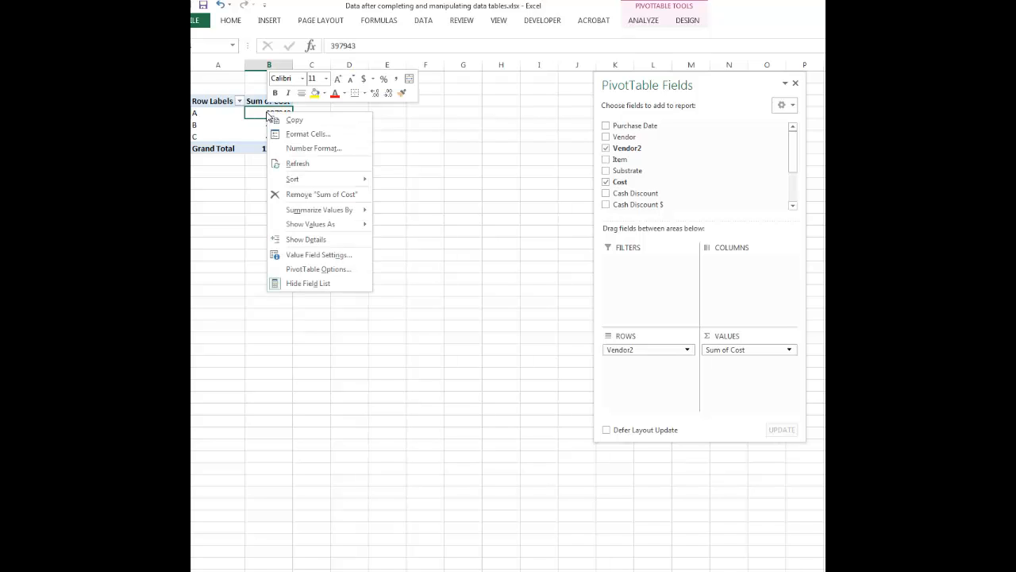
click(333, 151)
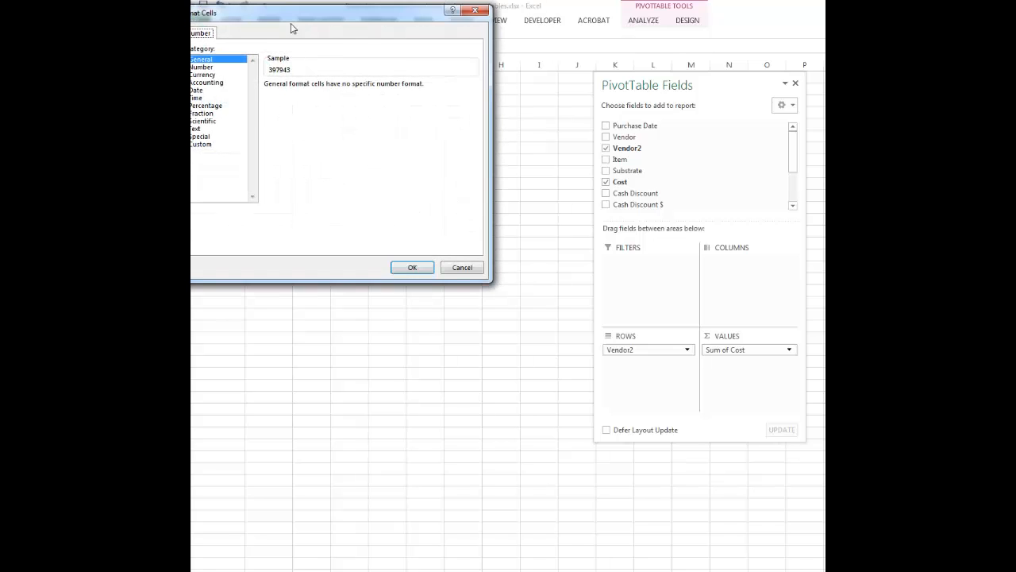
drag(291, 19, 357, 25)
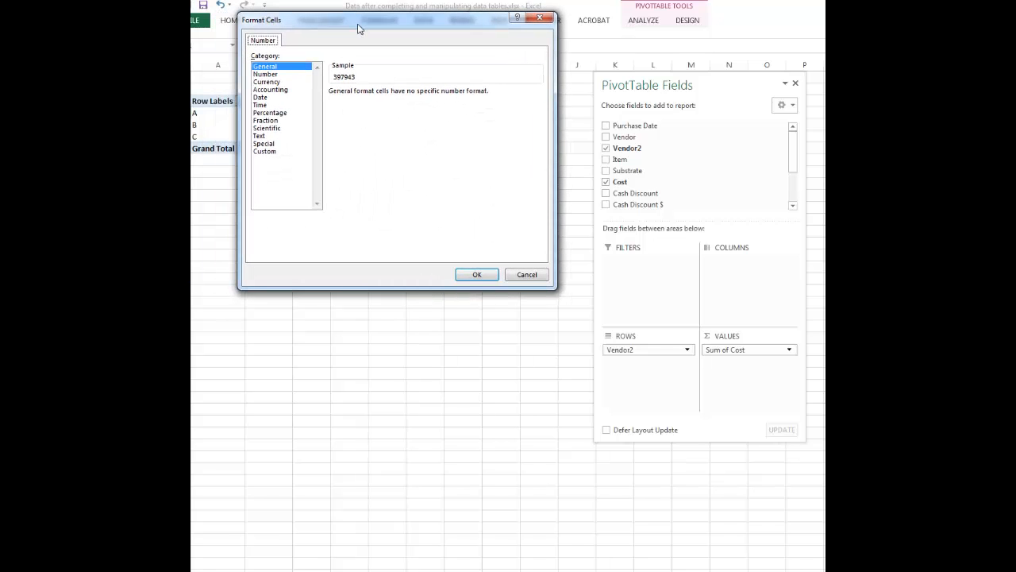
click(278, 89)
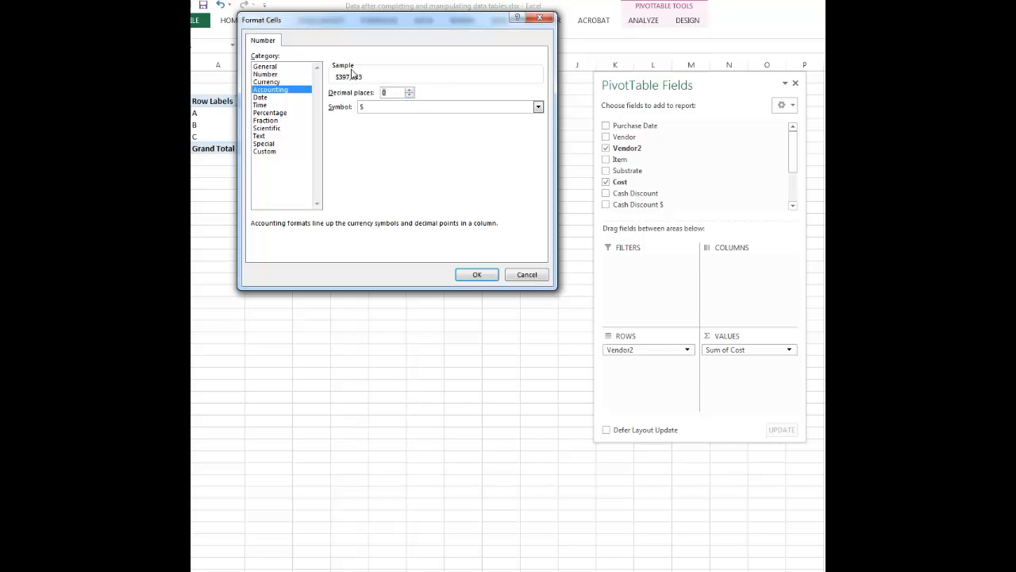
click(469, 275)
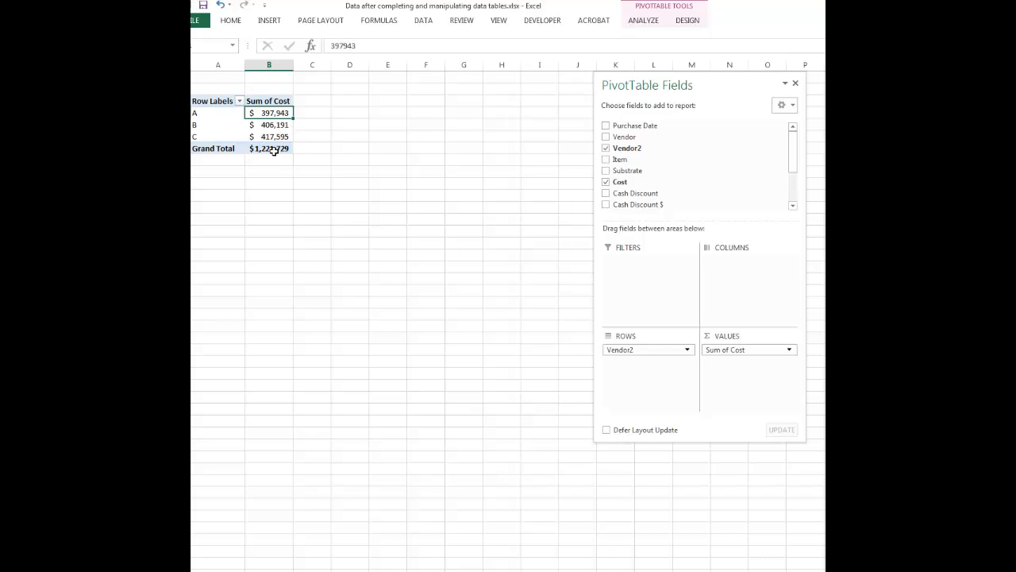
Rename the Sum of Cost heading to "Invoiced Amount" and fit column B to its contents
click(279, 104)
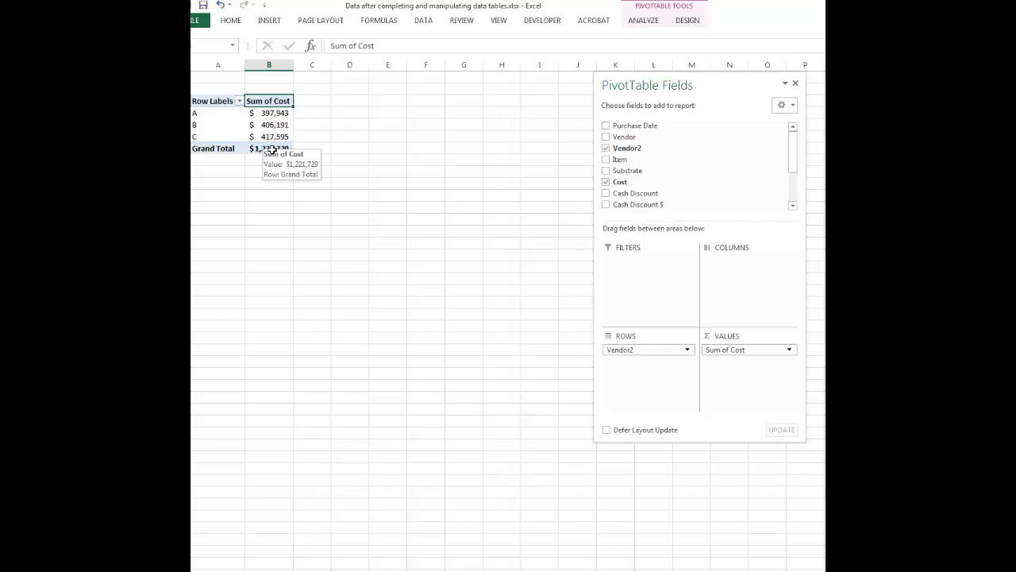
text(INoi)
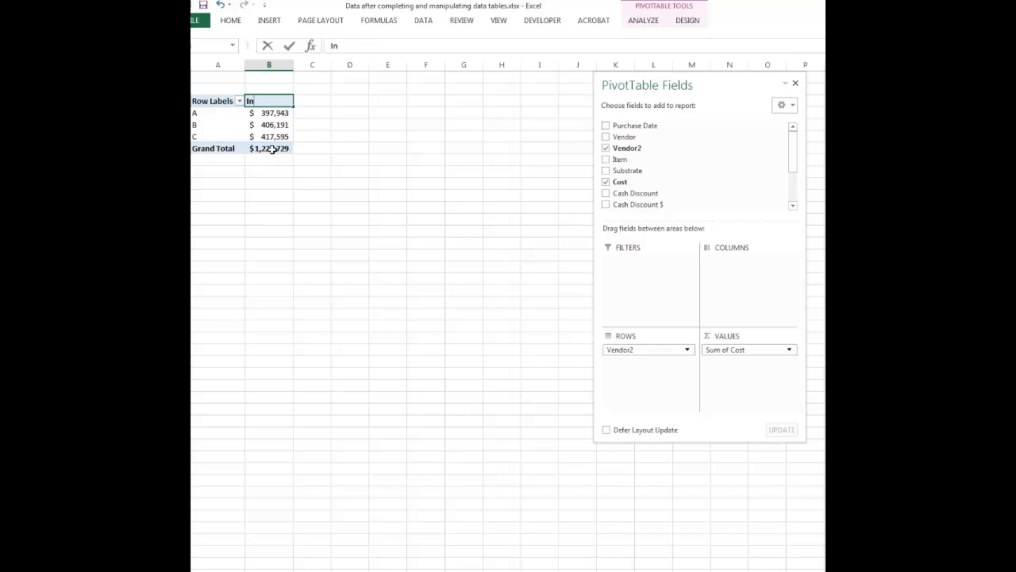
text(oiced Amount)
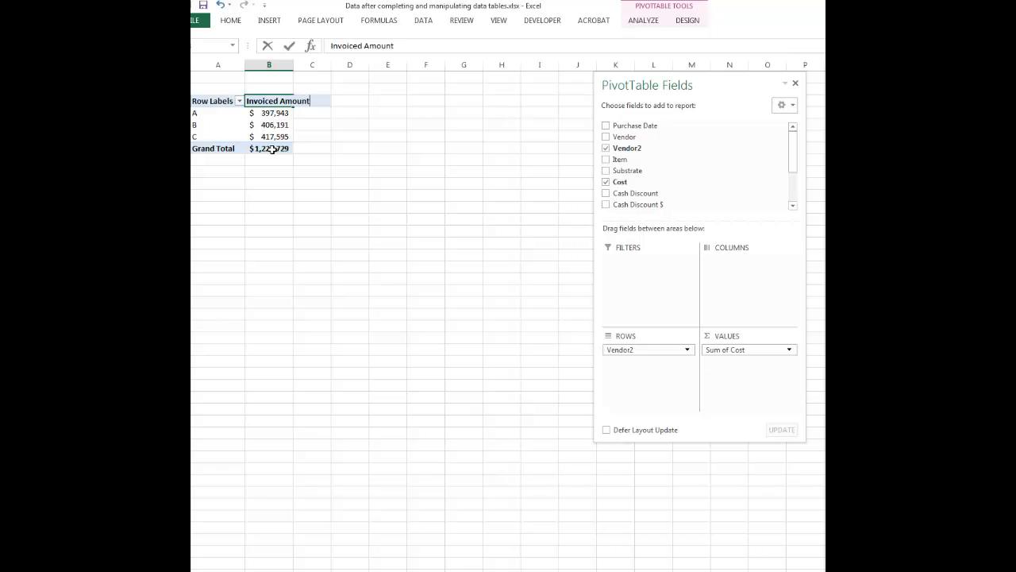
click(323, 151)
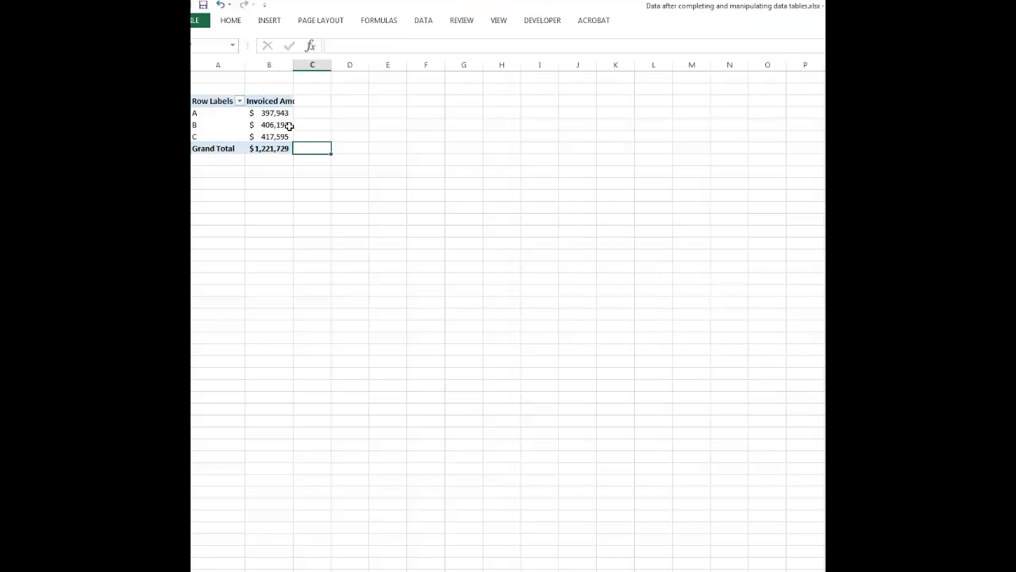
double_click(295, 65)
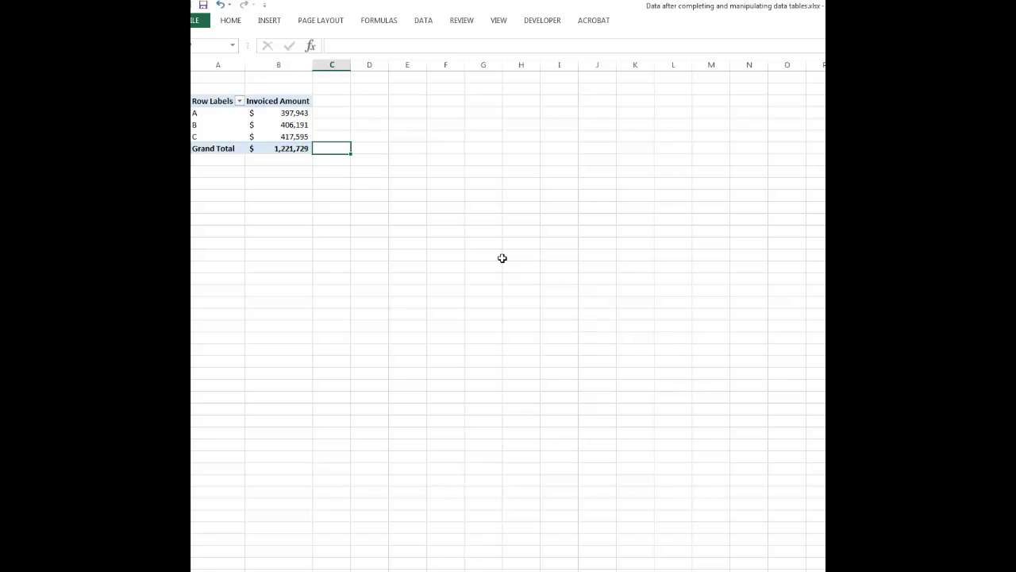
Name the PivotTable "Vendor_Anal"
click(257, 127)
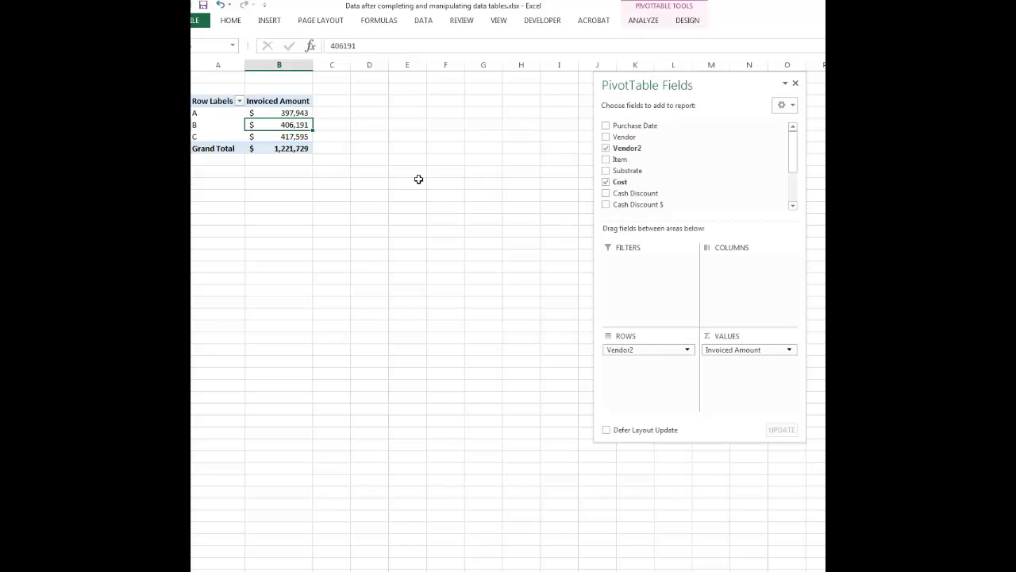
click(685, 24)
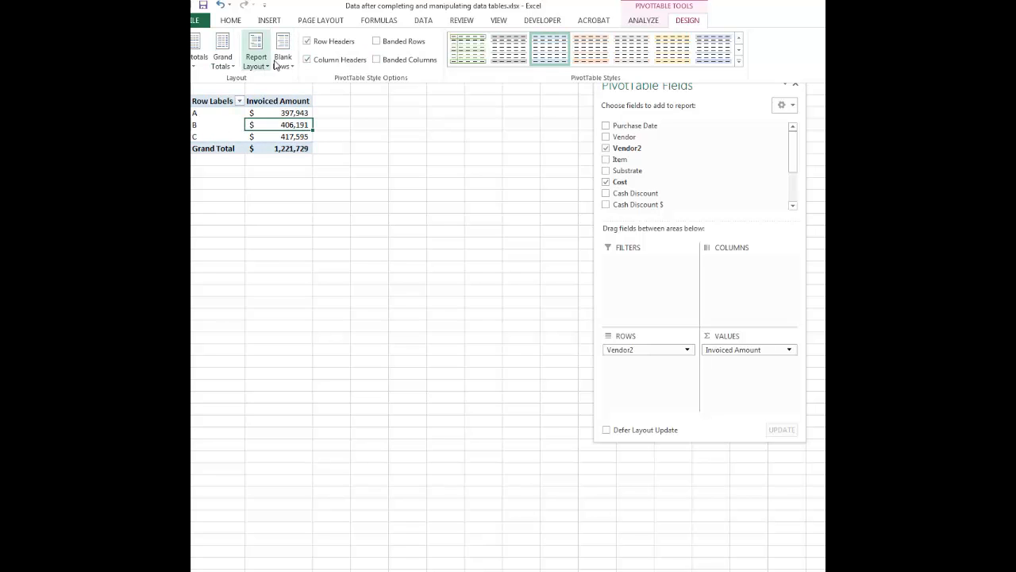
click(636, 24)
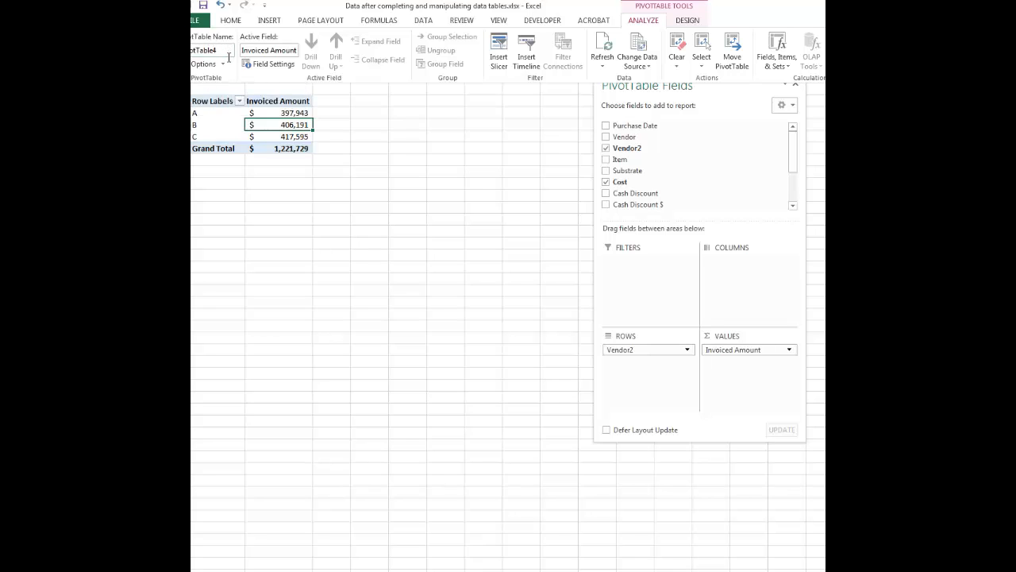
click(226, 53)
key(BackSpace)
text(Vendor_Anal)
key(Return)
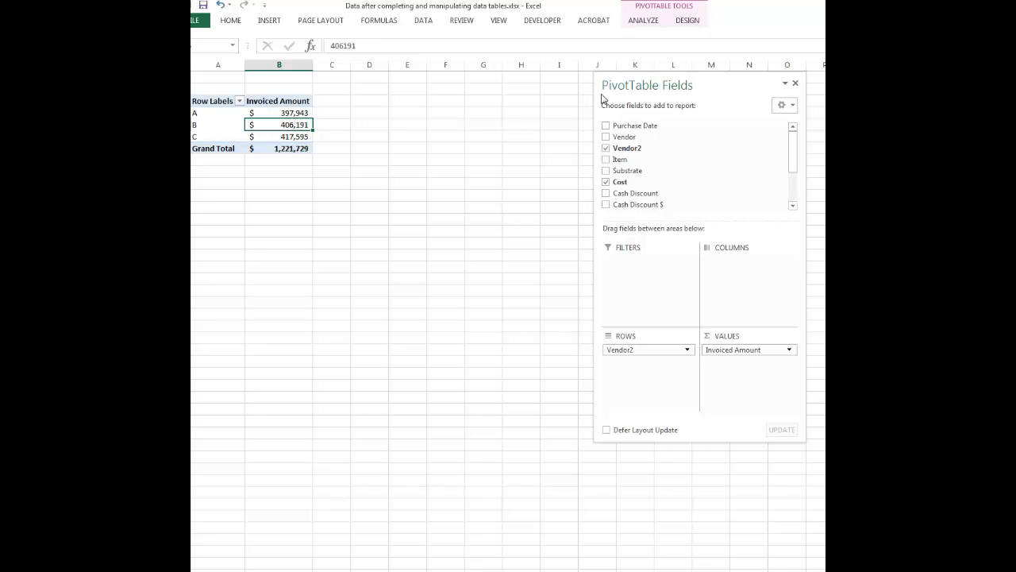
Add the Cash Discount $ field to the PivotTable values below Invoiced Amount
drag(749, 86, 764, 58)
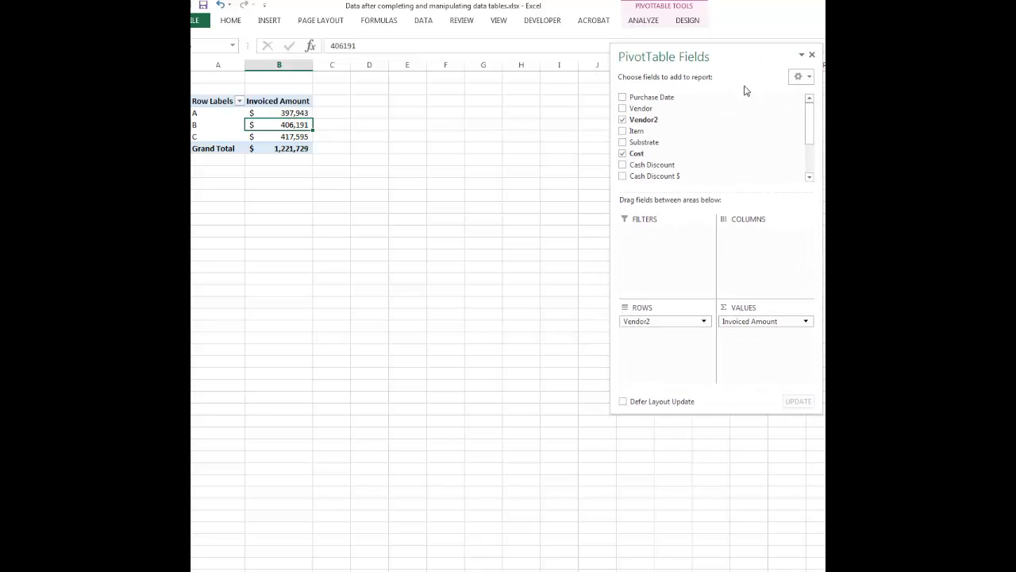
drag(810, 120, 814, 146)
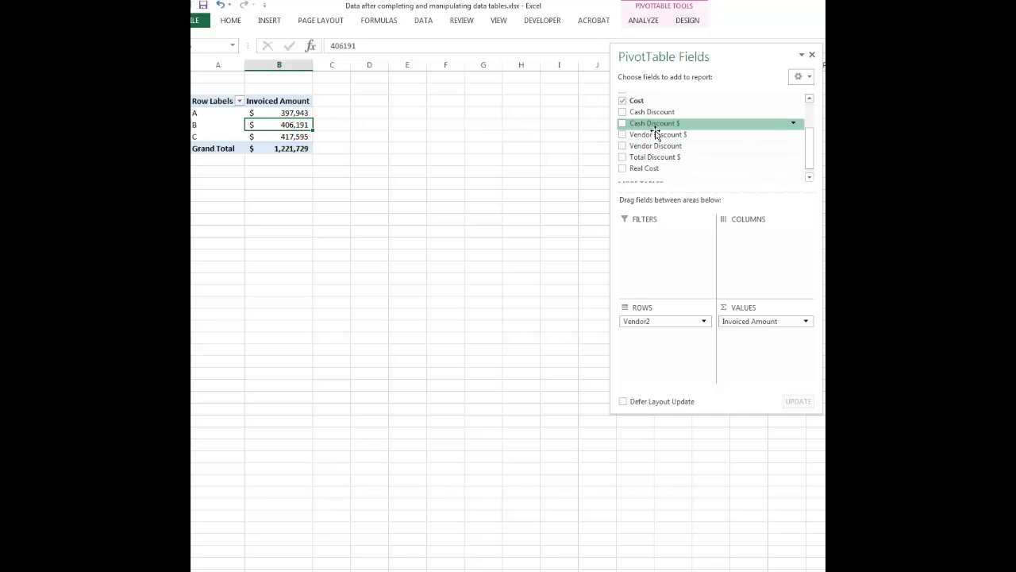
drag(656, 127, 792, 351)
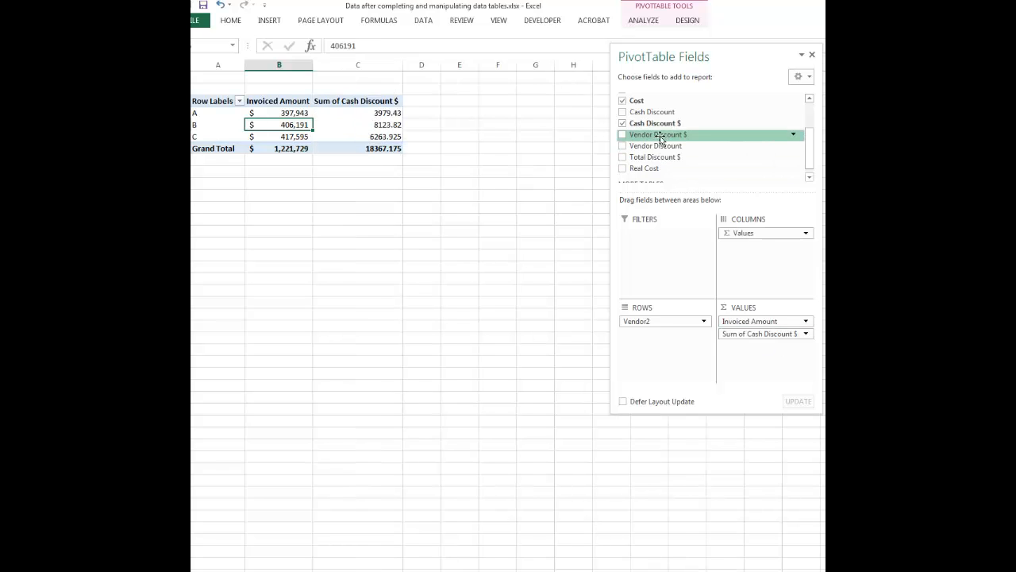
Add the Vendor Discount $ and Total Discount $ fields to the PivotTable values and move the field list clear of the table
drag(641, 140, 798, 357)
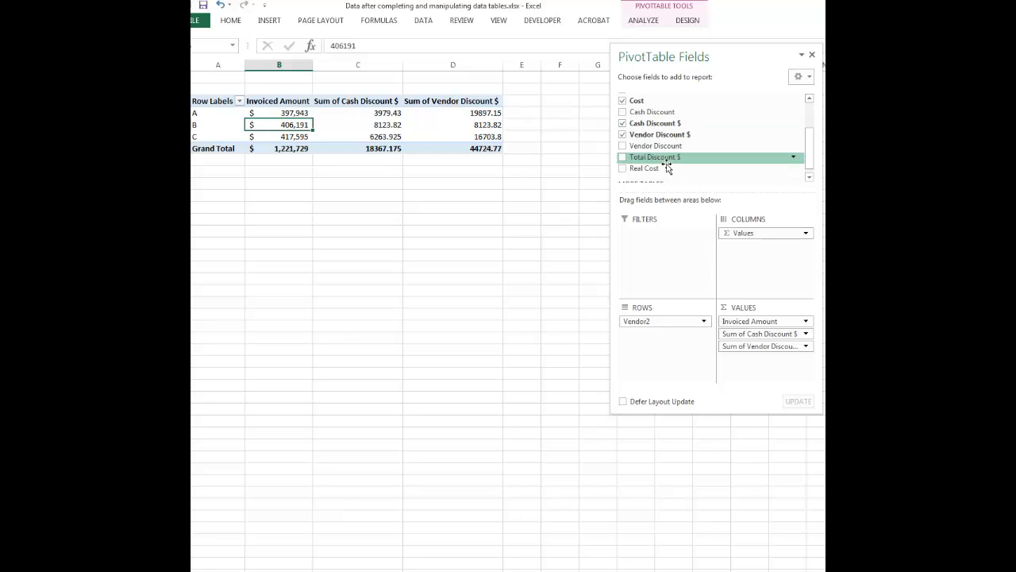
drag(667, 161, 789, 365)
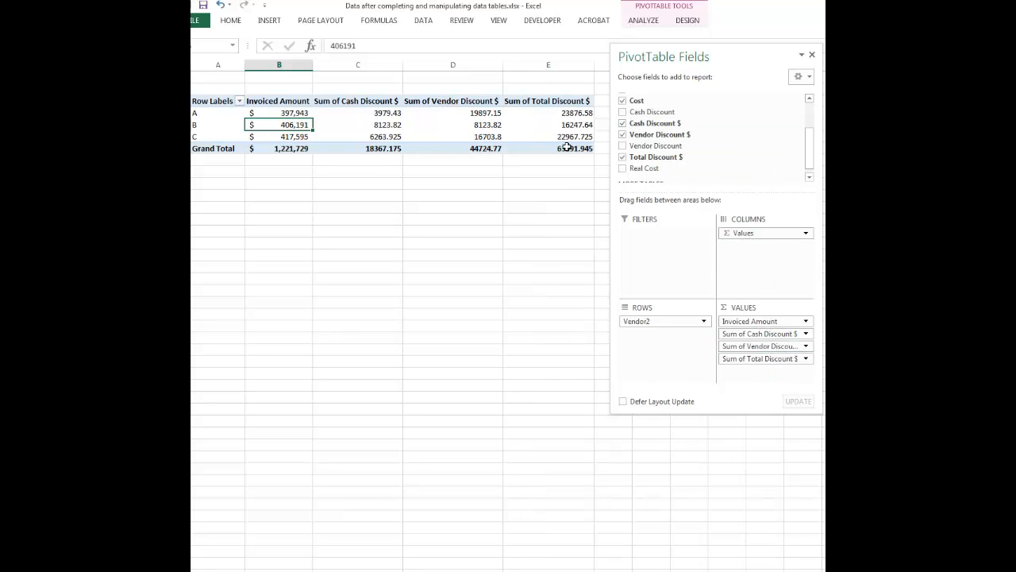
drag(732, 63, 617, 163)
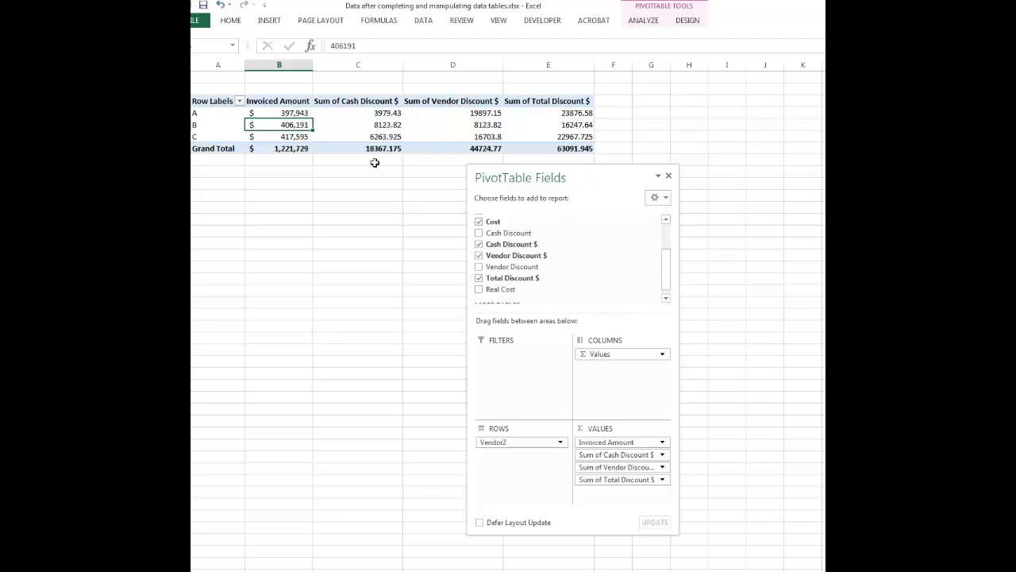
click(379, 114)
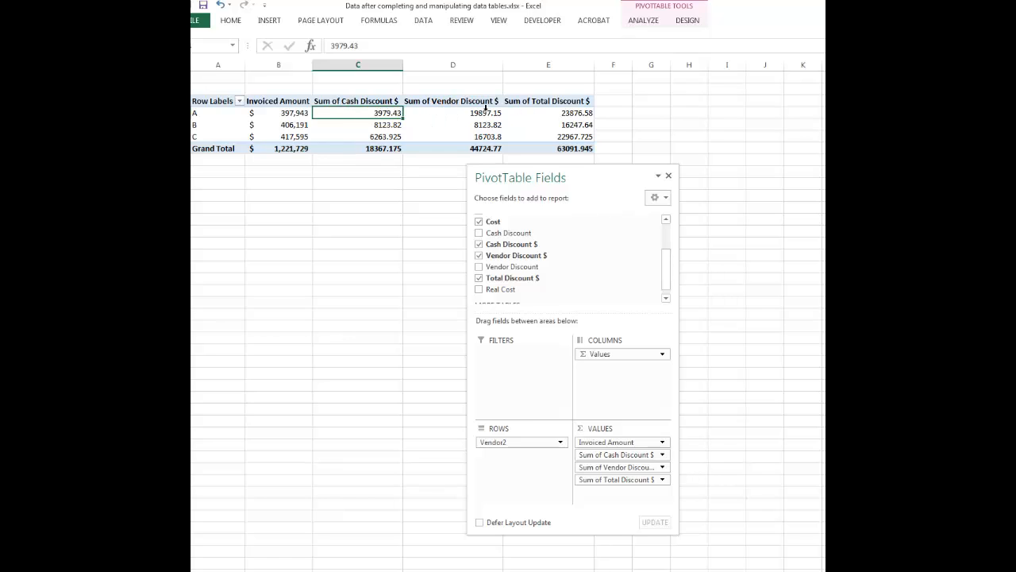
drag(608, 182, 589, 175)
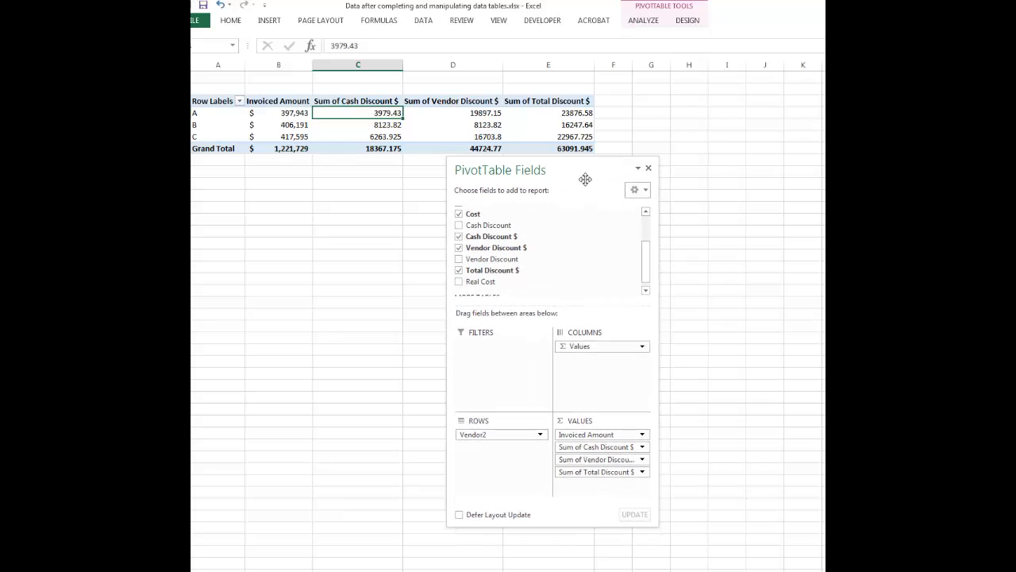
drag(585, 177, 733, 175)
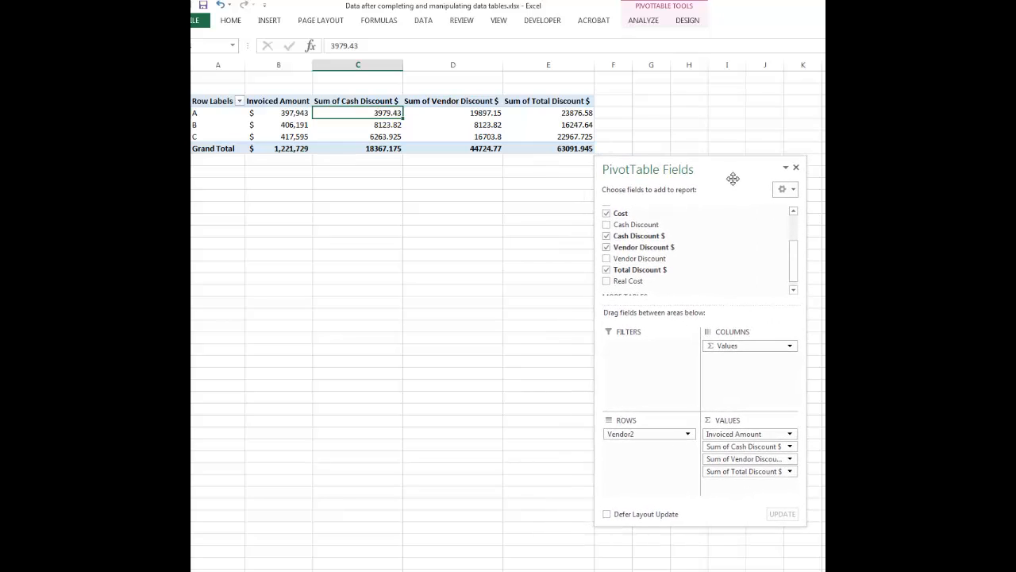
drag(793, 267, 792, 236)
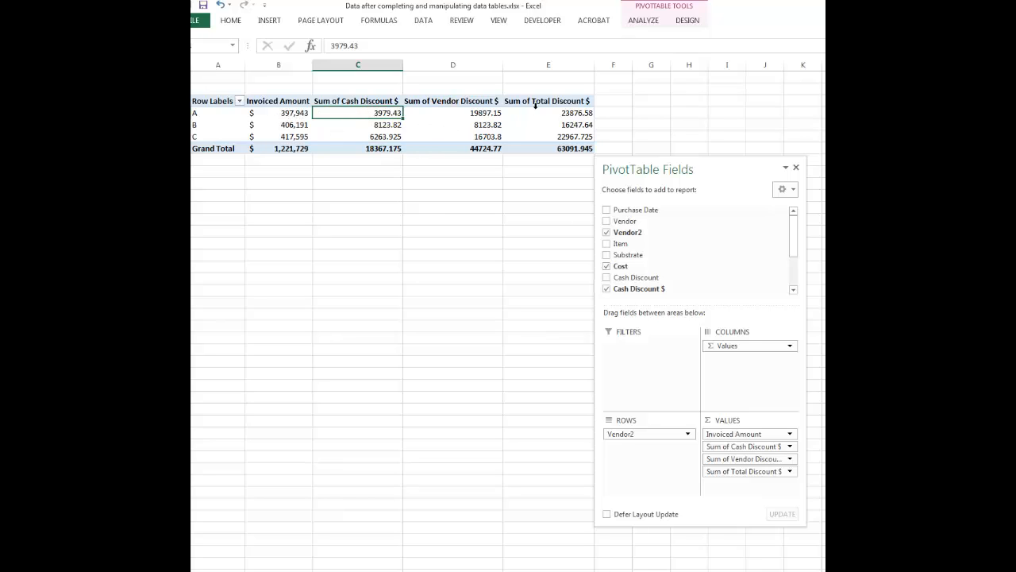
Start a new calculated field for the PivotTable and name it "Cash Disount %"
click(680, 24)
click(649, 22)
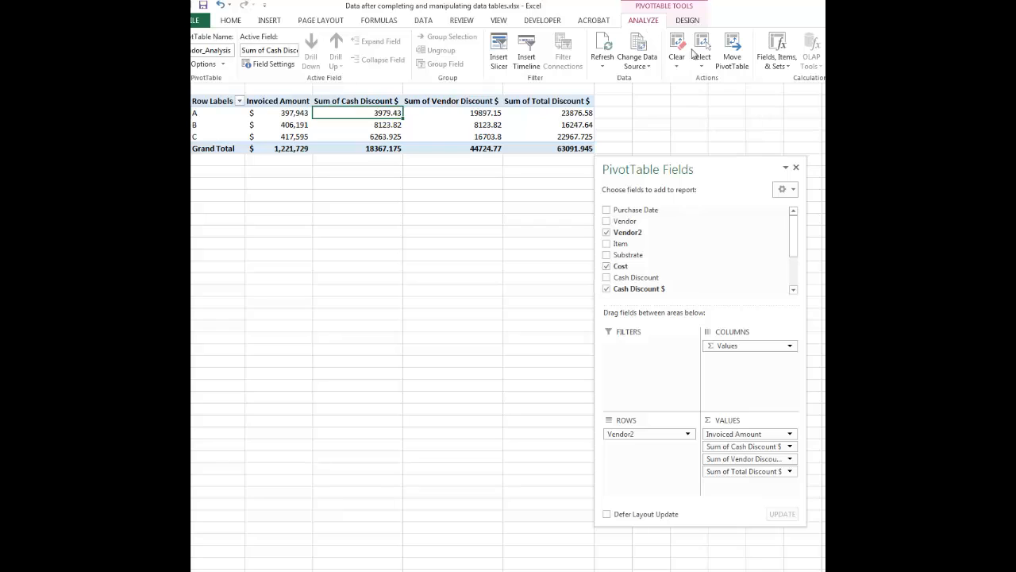
click(792, 72)
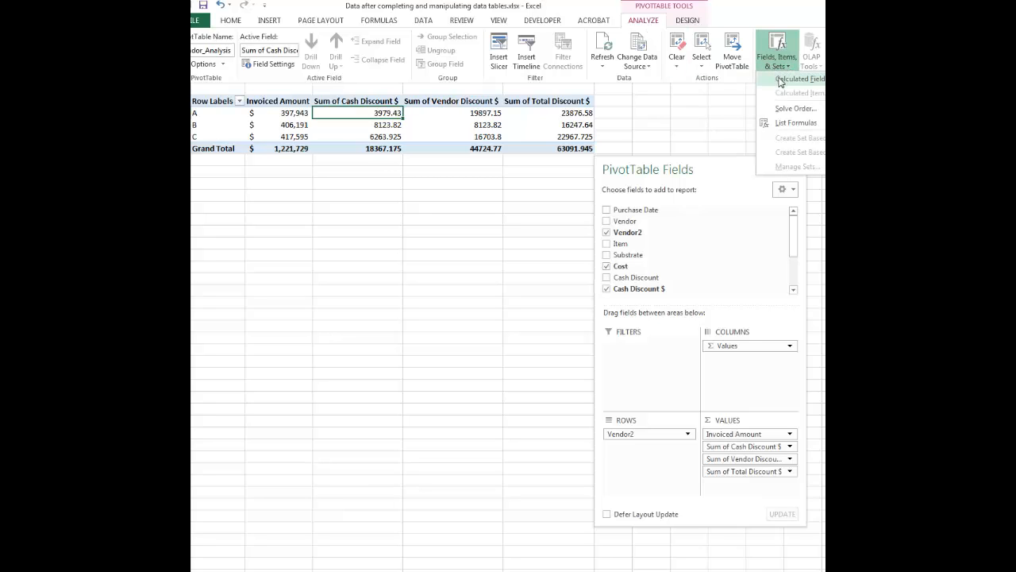
click(781, 80)
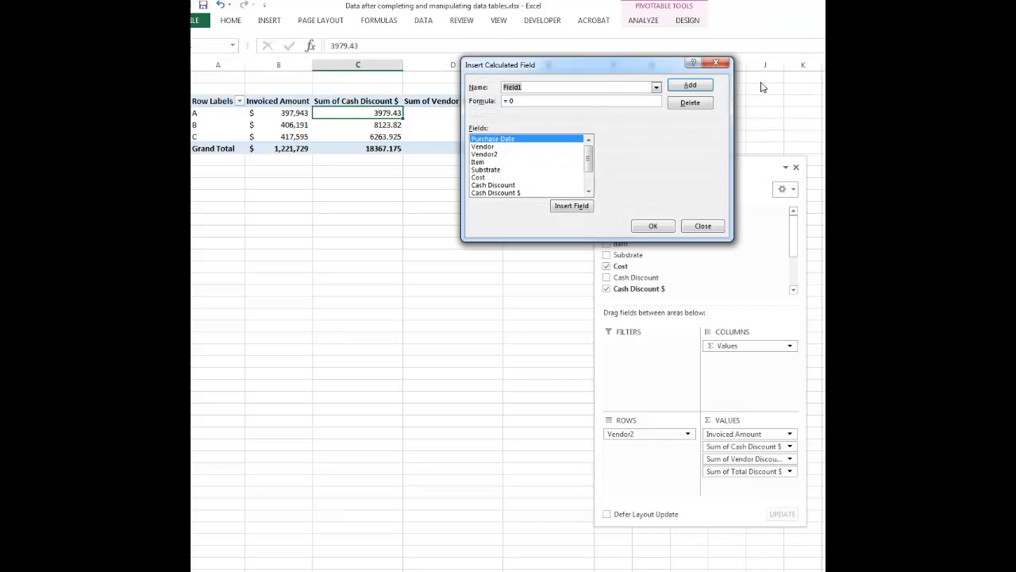
drag(607, 70, 629, 61)
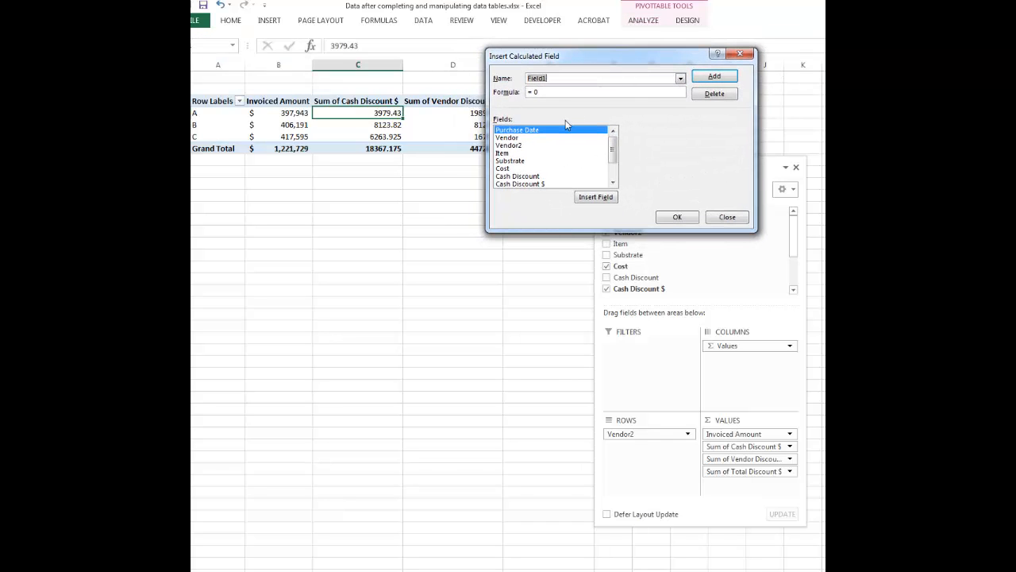
text(% of)
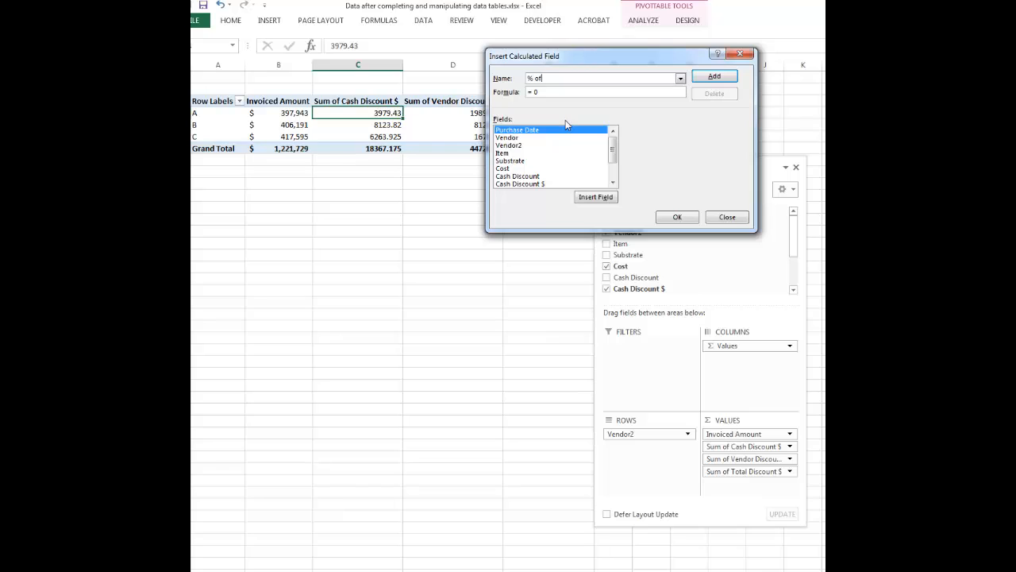
key(BackSpace)
key(BackSpace)
key(BackSpace)
key(BackSpace)
text(Cash Disount %)
Set the calculated field's formula to = 'Cash Discount $' / Cost and insert it into the PivotTable
double_click(543, 184)
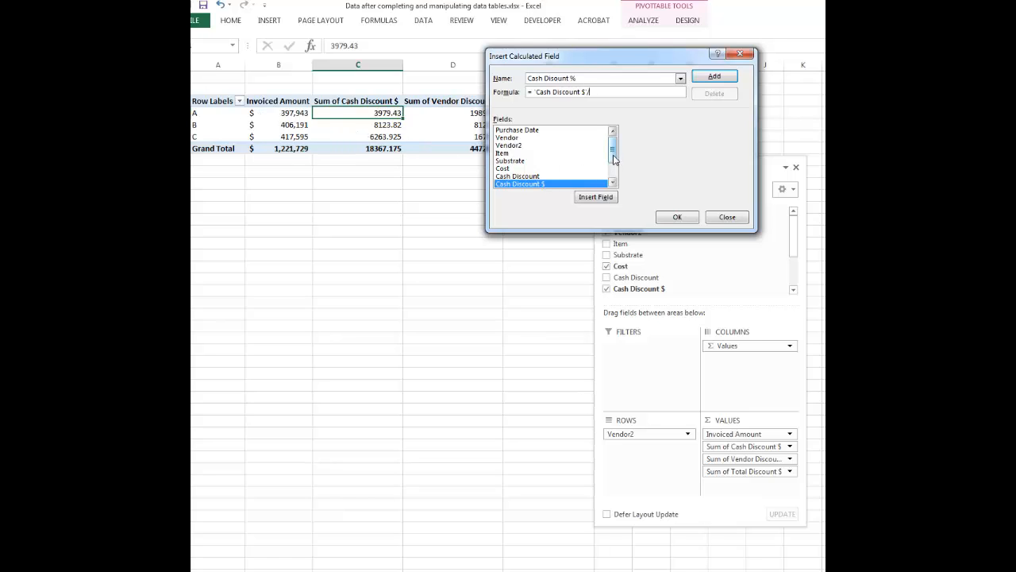
scroll(612, 153, down, 1)
scroll(612, 153, up, 1)
double_click(516, 169)
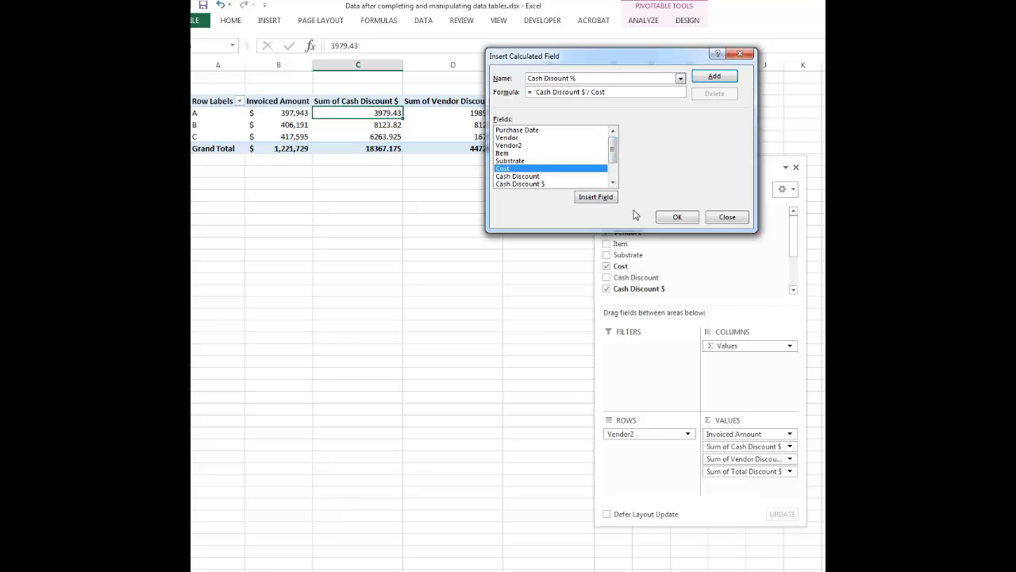
click(676, 217)
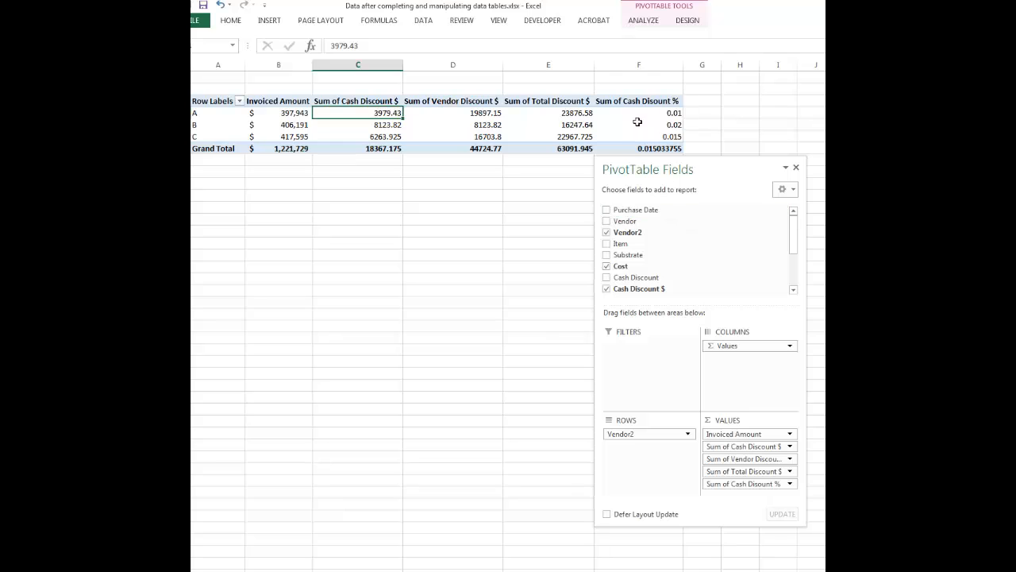
Format the Sum of Cash Disount % values as Percentage with 2 decimal places and place the field directly after Sum of Cash Discount $
drag(735, 176, 736, 187)
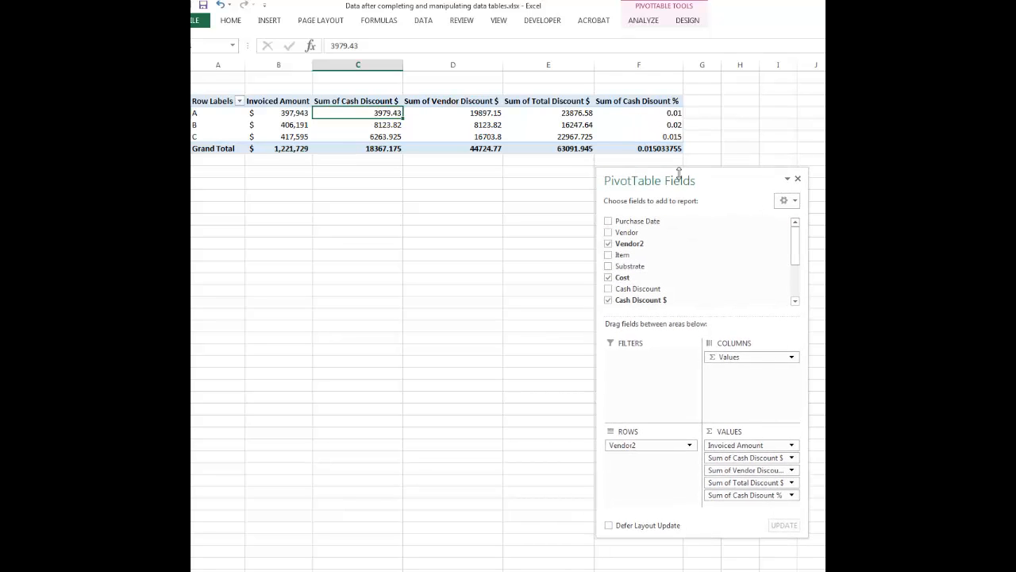
click(631, 105)
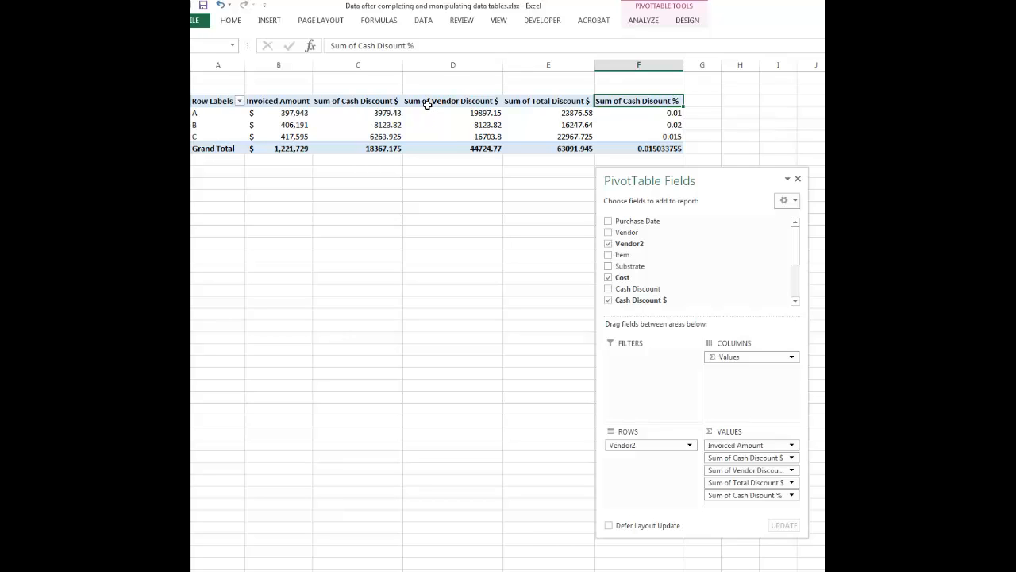
click(657, 115)
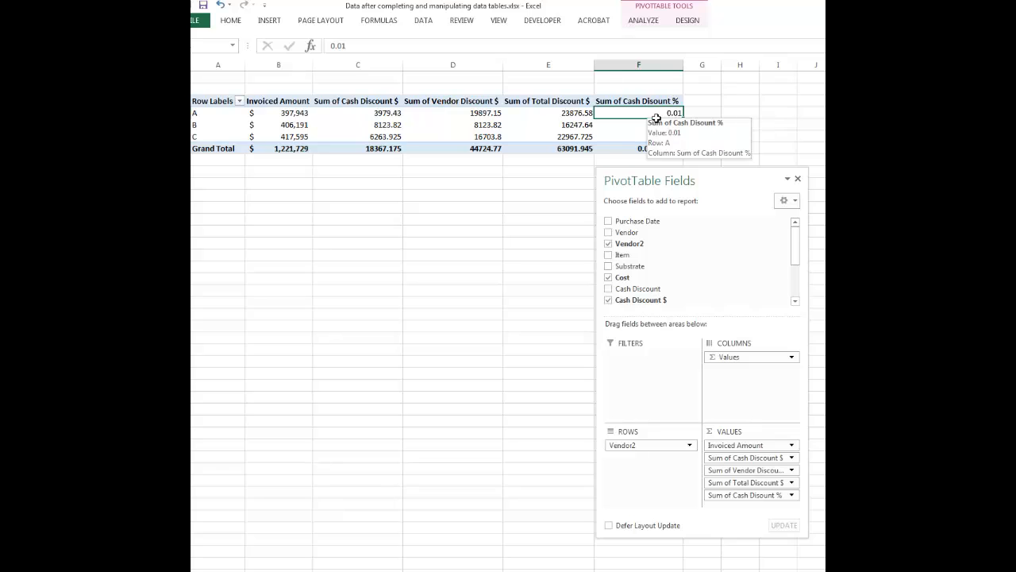
right_click(657, 117)
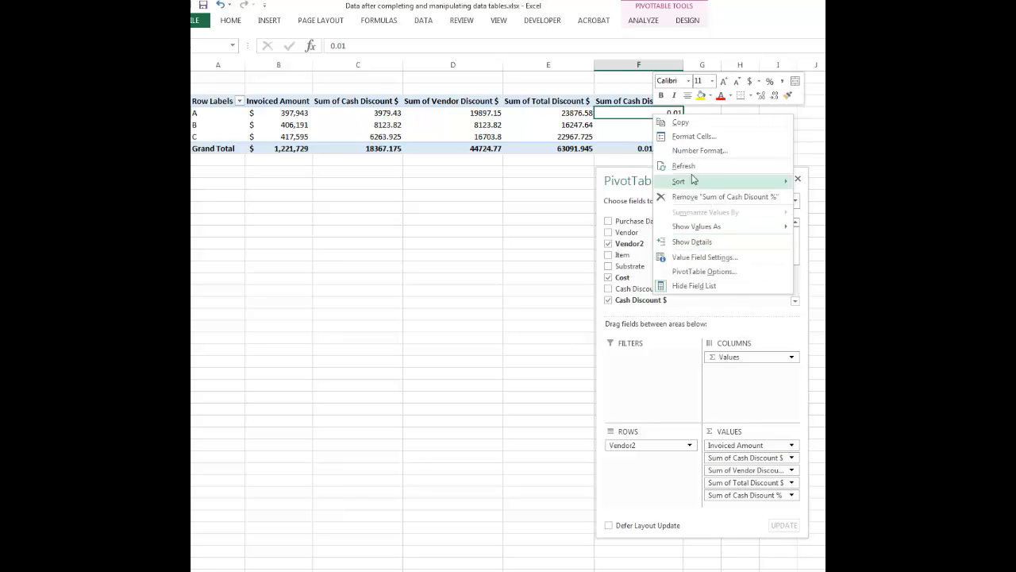
click(699, 150)
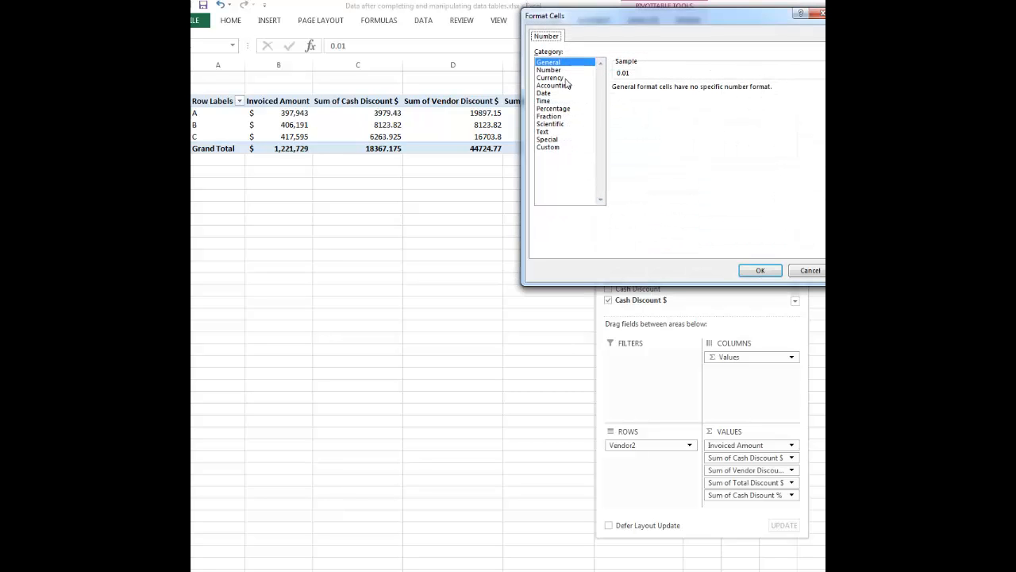
click(553, 110)
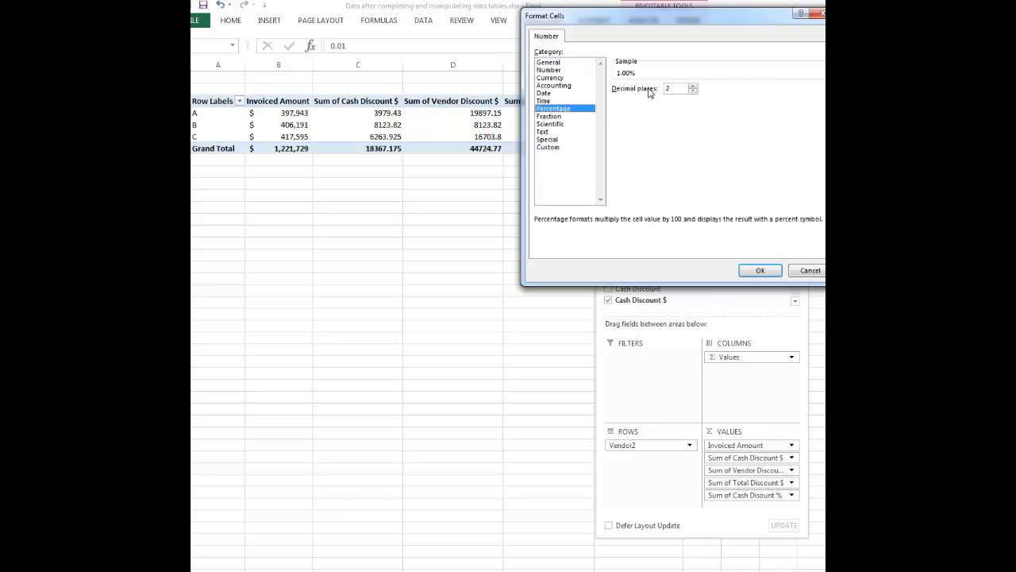
click(756, 270)
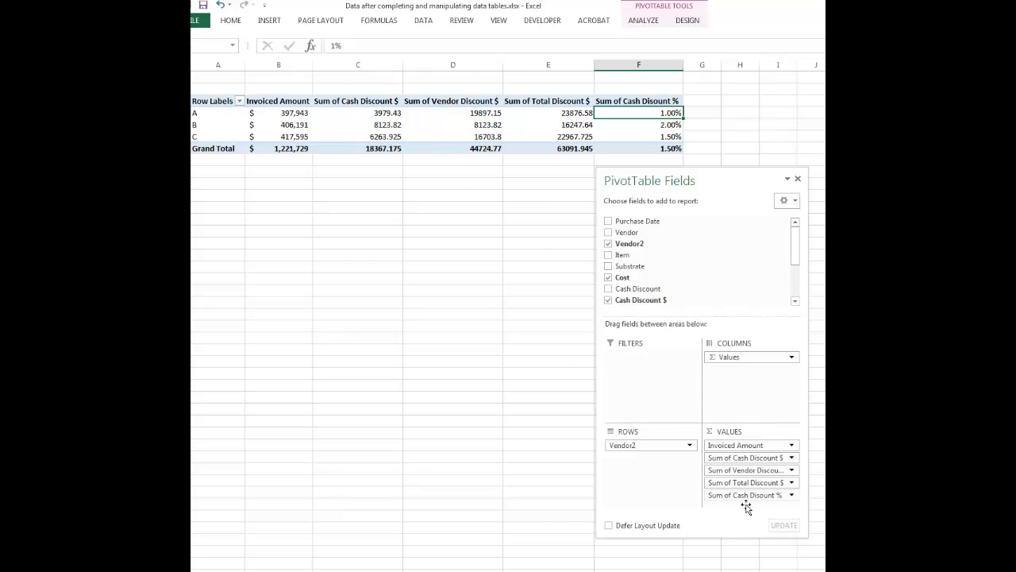
mouse_move(746, 495)
mouse_down()
mouse_move(788, 499)
mouse_move(784, 477)
mouse_up()
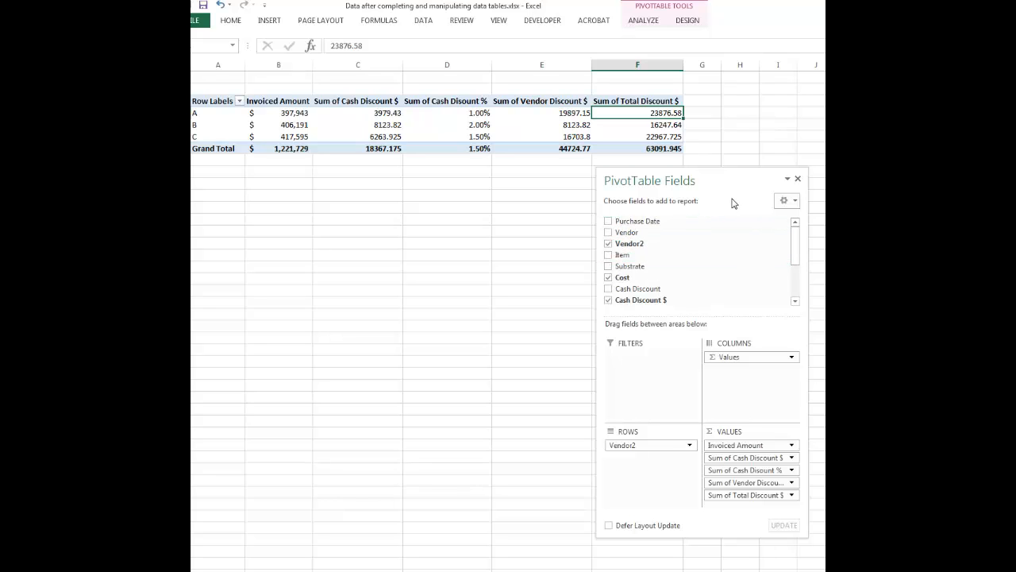
Apply the Medium PivotTable style with grey body rows and black header and total rows
click(687, 22)
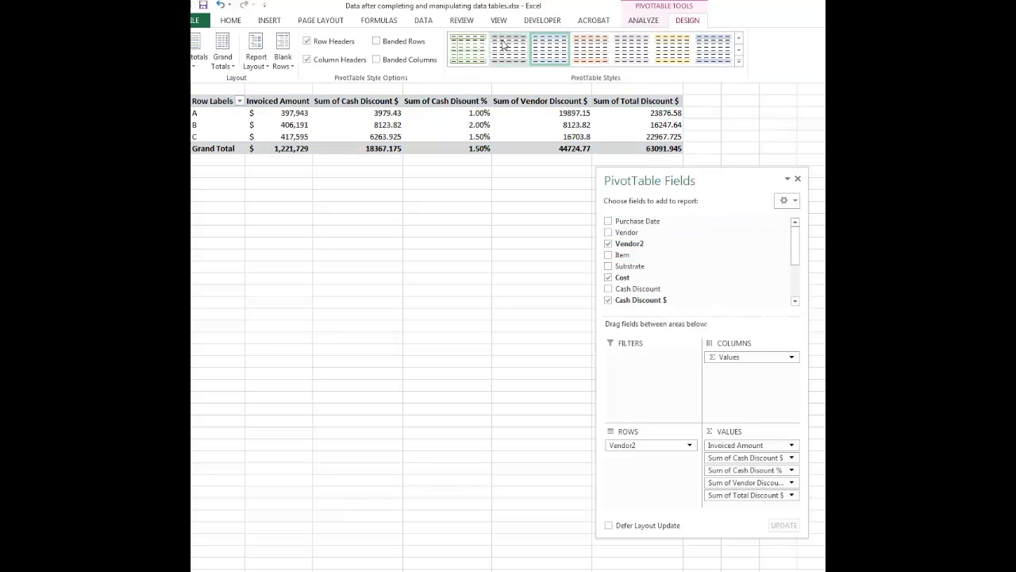
click(739, 68)
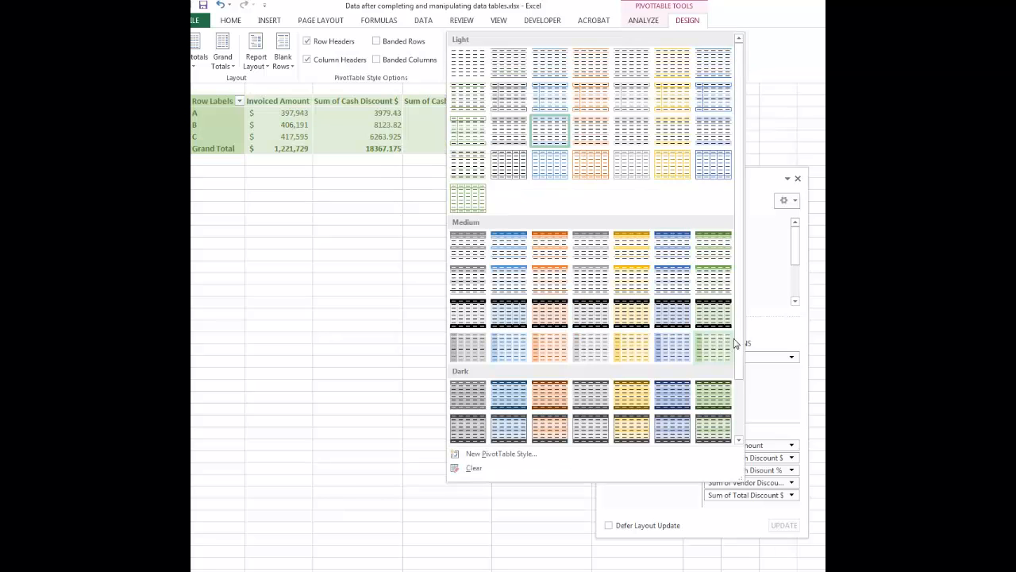
scroll(707, 381, down, 2)
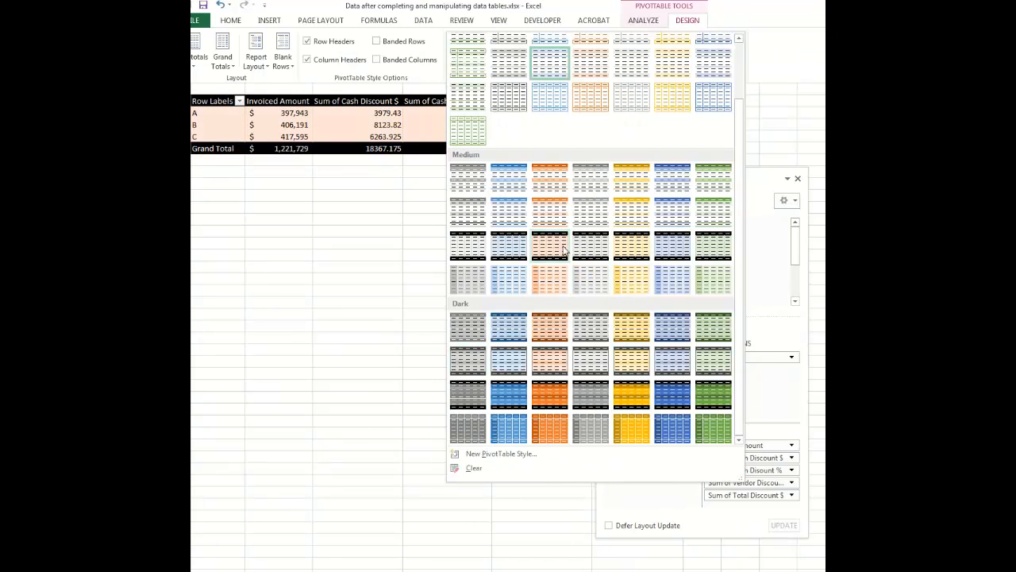
click(593, 250)
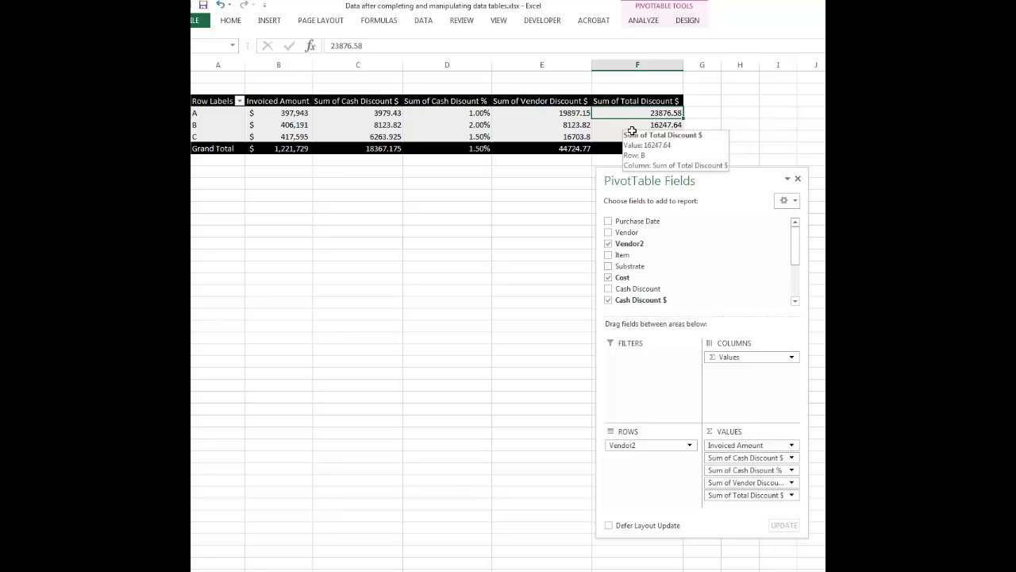
Add the Real Cost field to the PivotTable values after Sum of Total Discount $
mouse_move(628, 118)
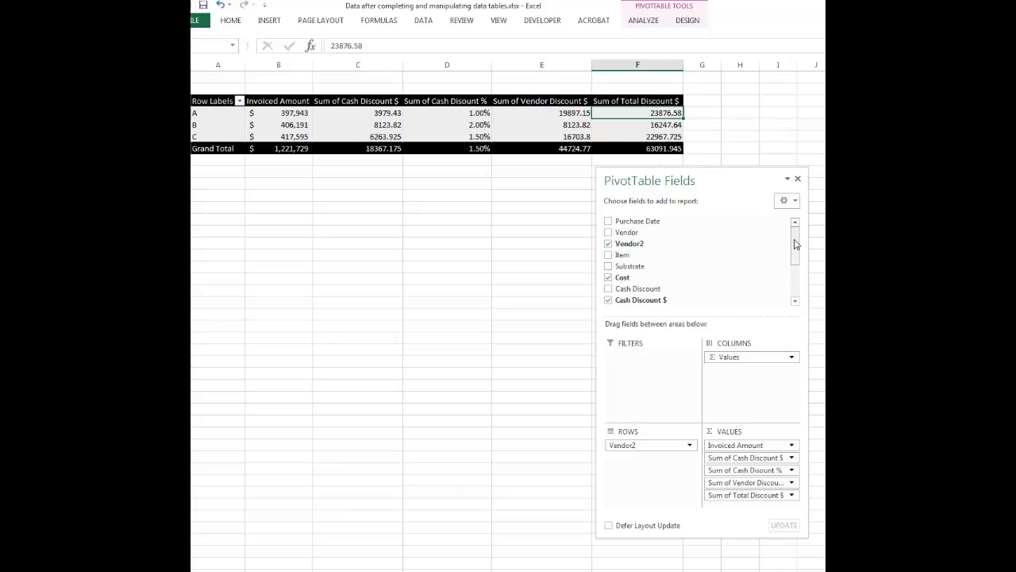
drag(795, 243, 799, 278)
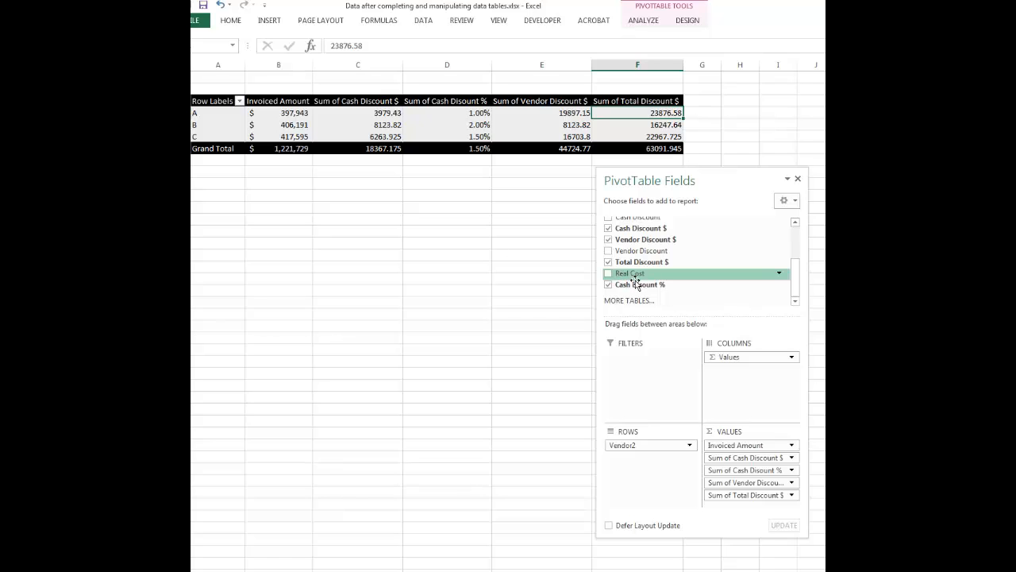
drag(635, 282, 750, 514)
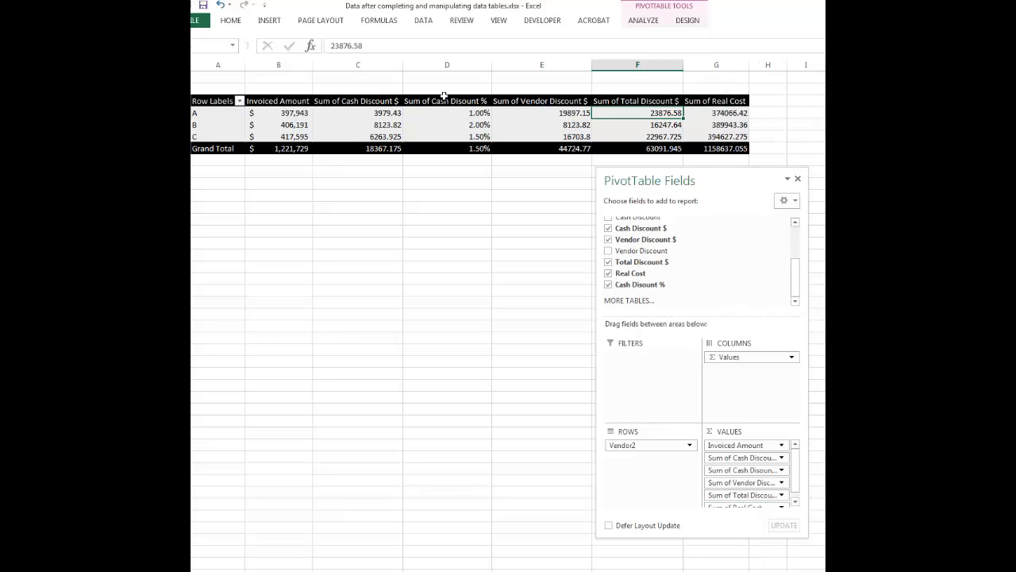
Format the Sum of Real Cost values as Accounting with 0 decimal places and the $ symbol
click(714, 115)
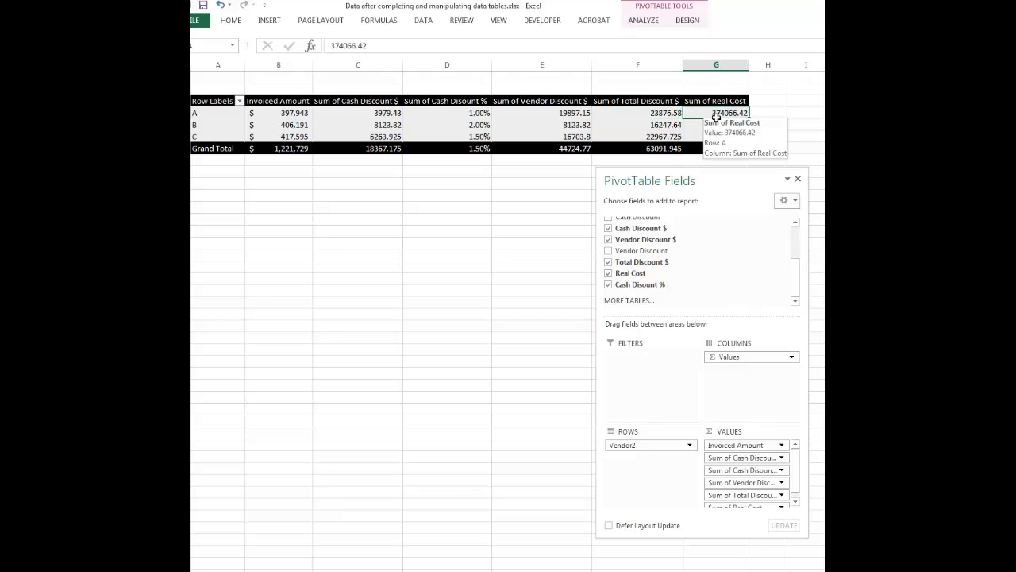
right_click(717, 116)
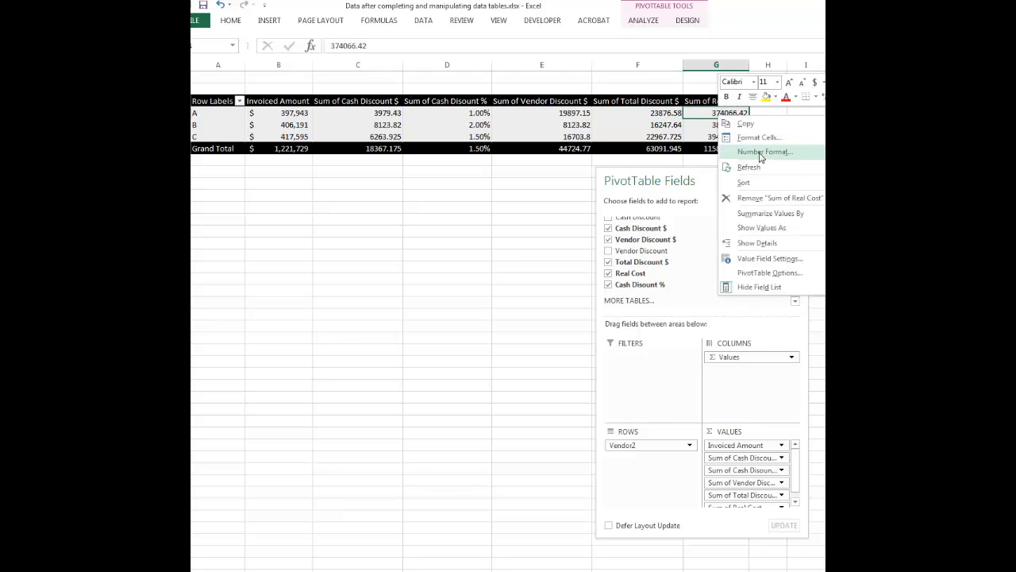
click(761, 152)
click(631, 84)
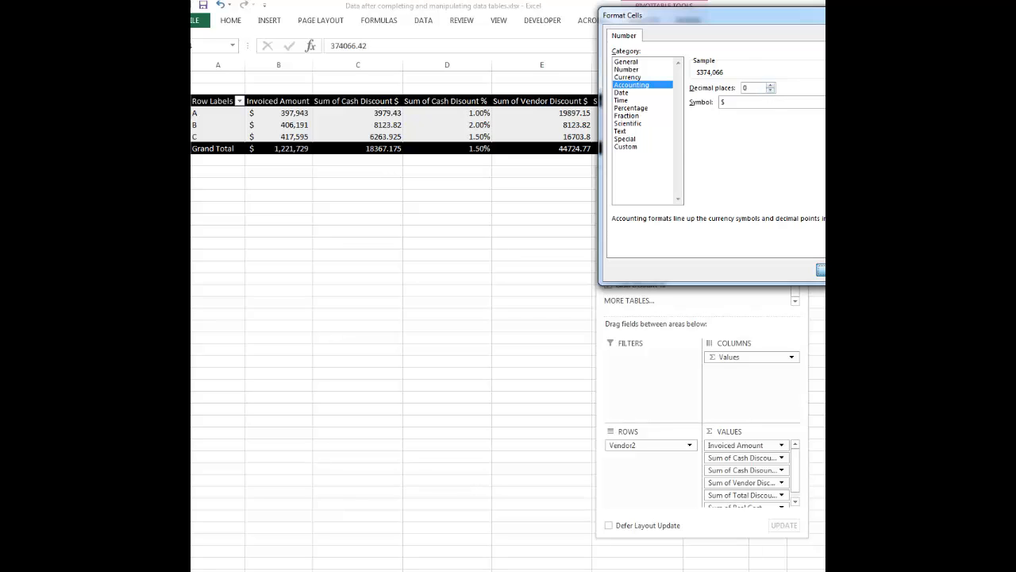
click(821, 270)
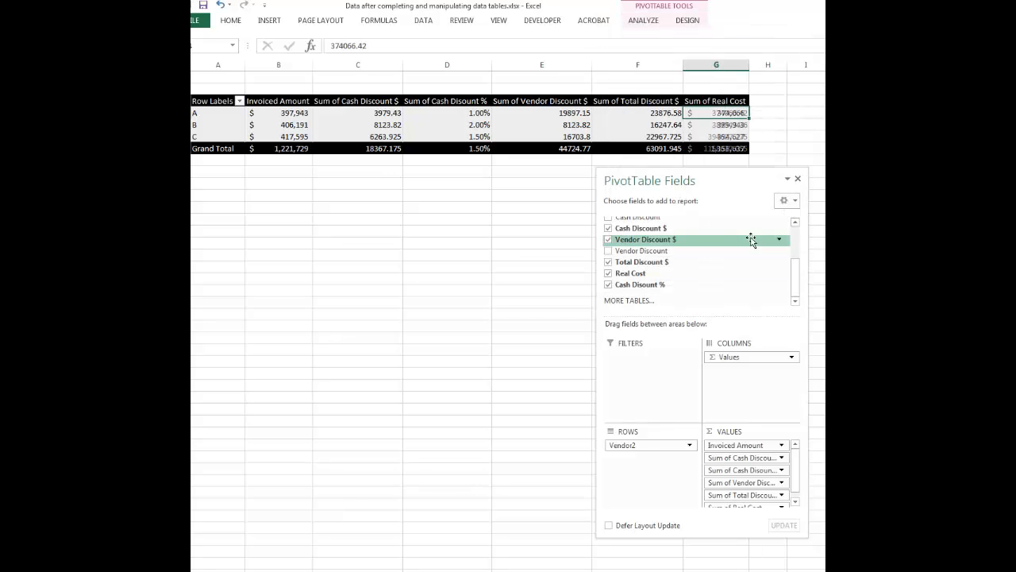
click(764, 120)
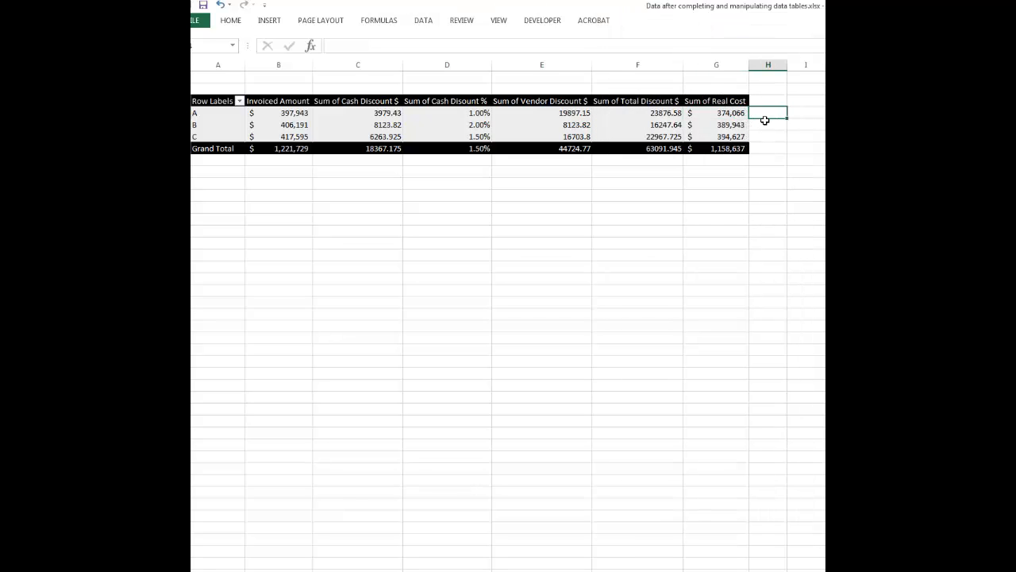
Add the Real Cost field to the PivotTable values a second time, after Sum of Real Cost
click(698, 115)
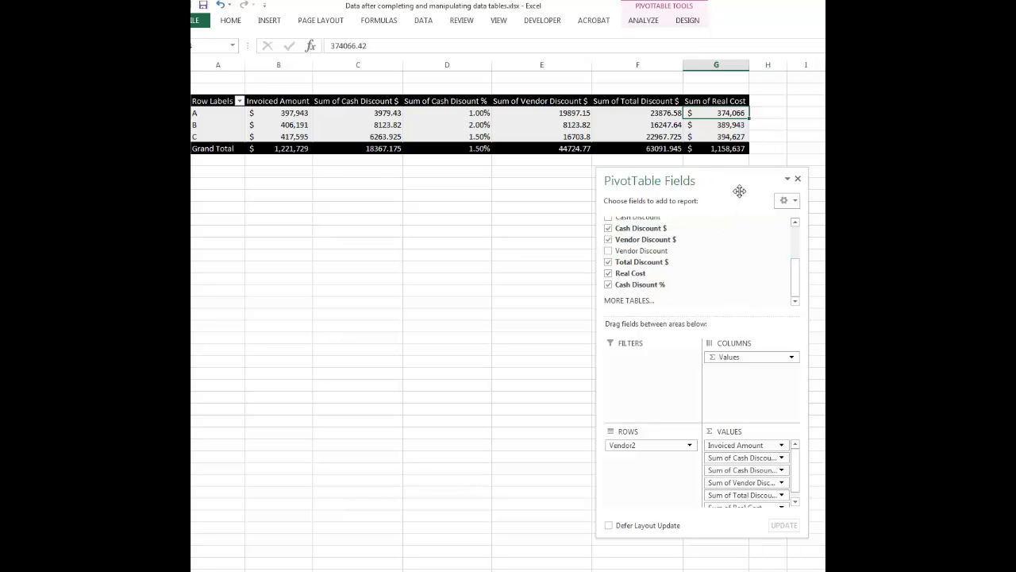
drag(739, 187, 504, 85)
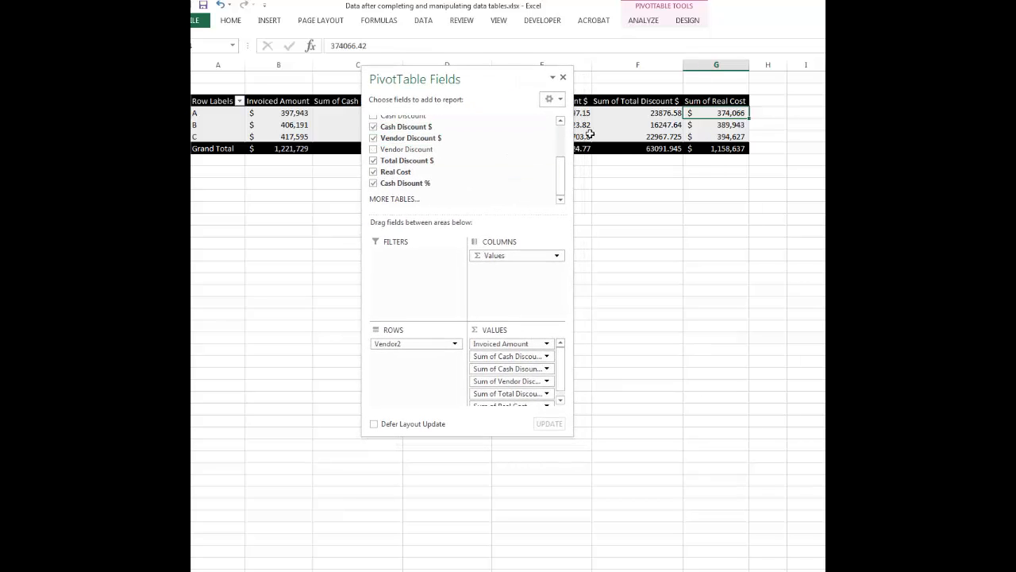
drag(412, 174, 517, 411)
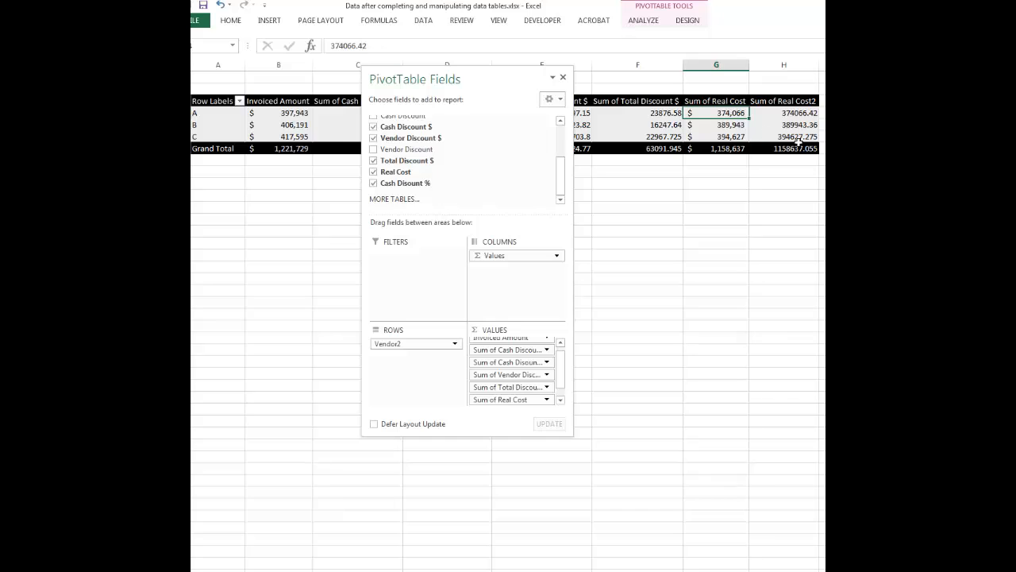
drag(526, 87, 515, 178)
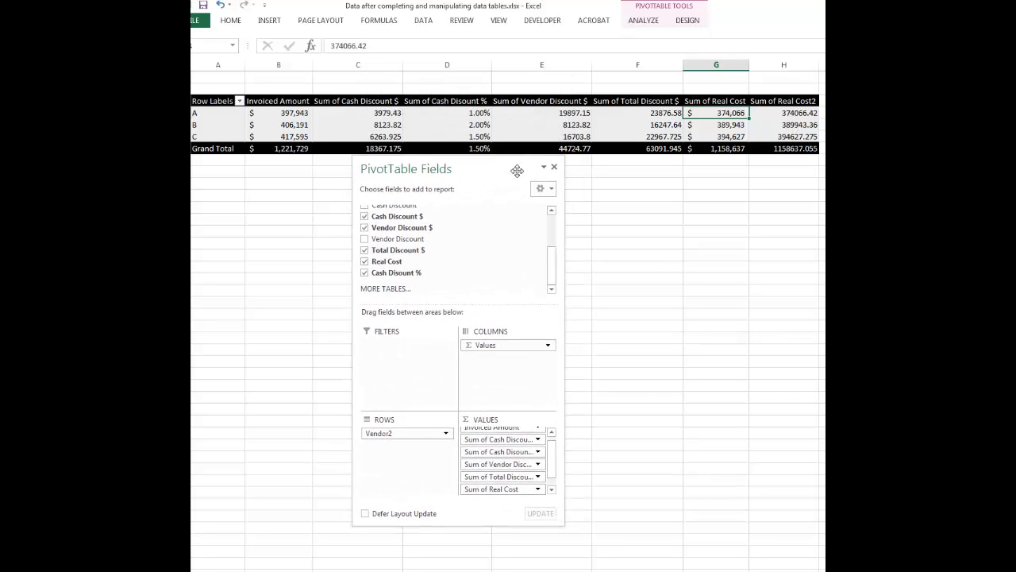
Hide columns D and E, which hold Sum of Cash Disount % and Sum of Vendor Discount $
click(784, 115)
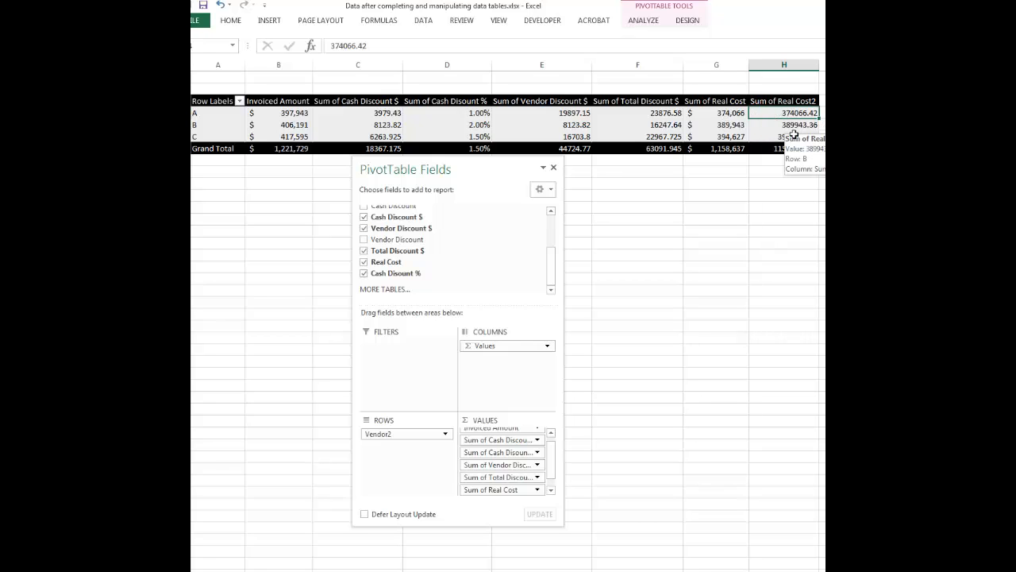
right_click(766, 115)
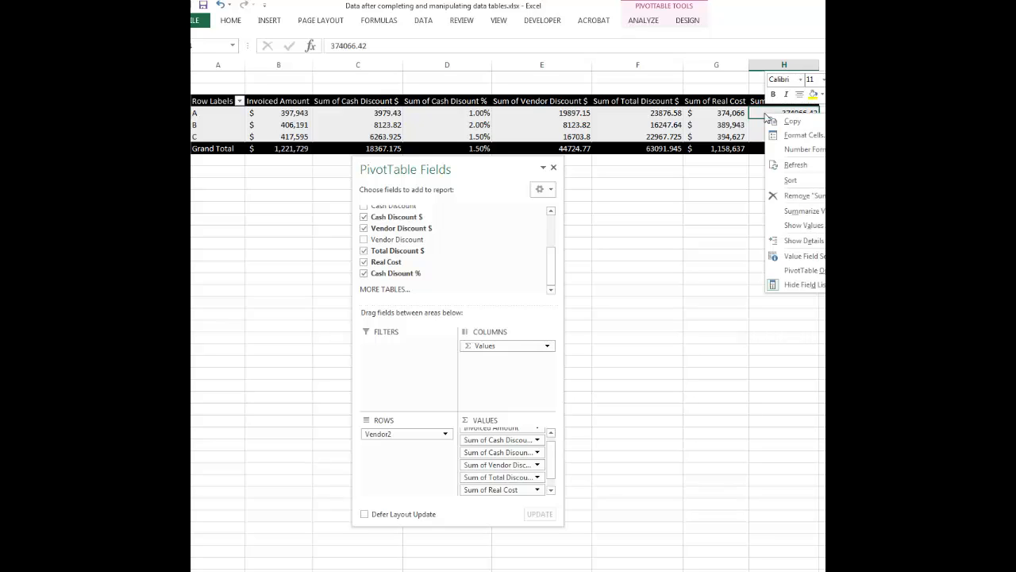
click(681, 193)
drag(520, 66, 450, 66)
right_click(449, 66)
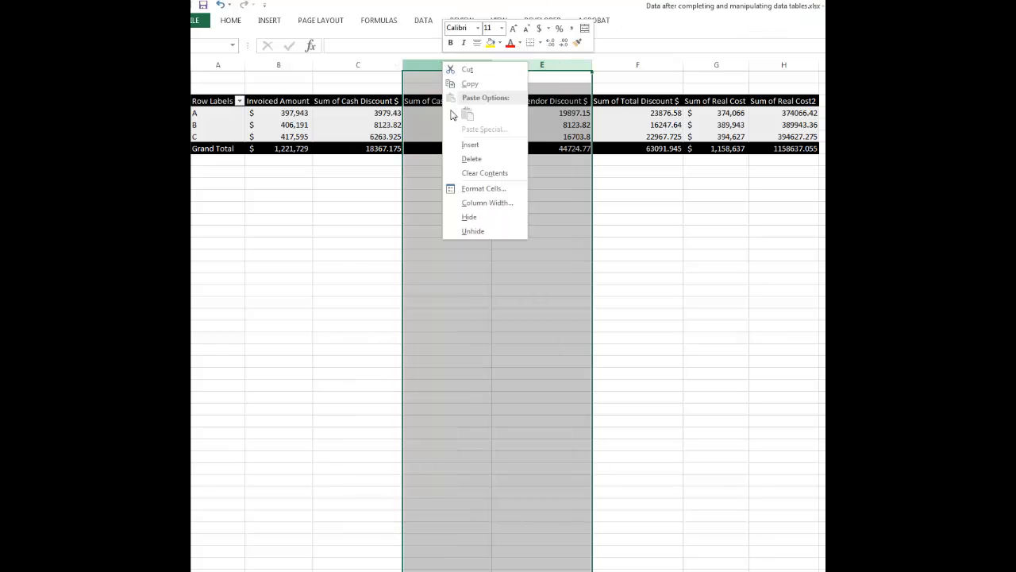
click(470, 218)
Show the Sum of Real Cost2 values as Running Total In with Vendor2 as the base field
click(597, 124)
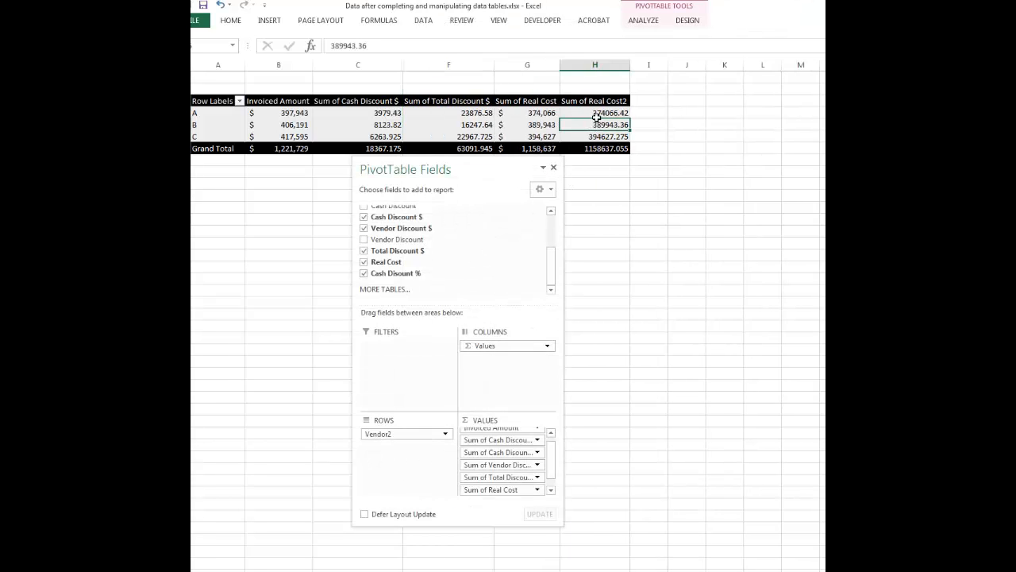
click(587, 117)
right_click(586, 118)
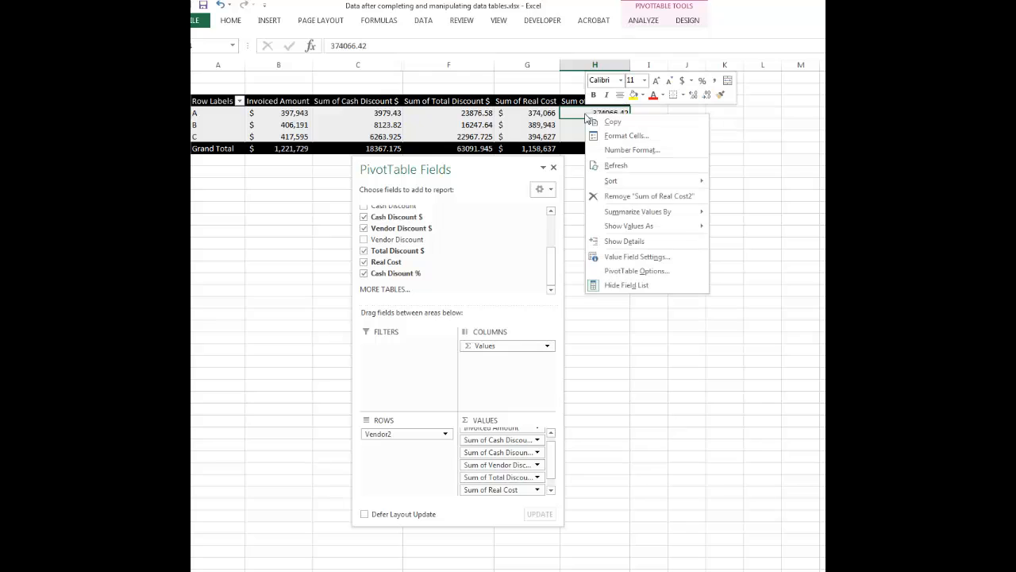
mouse_move(621, 229)
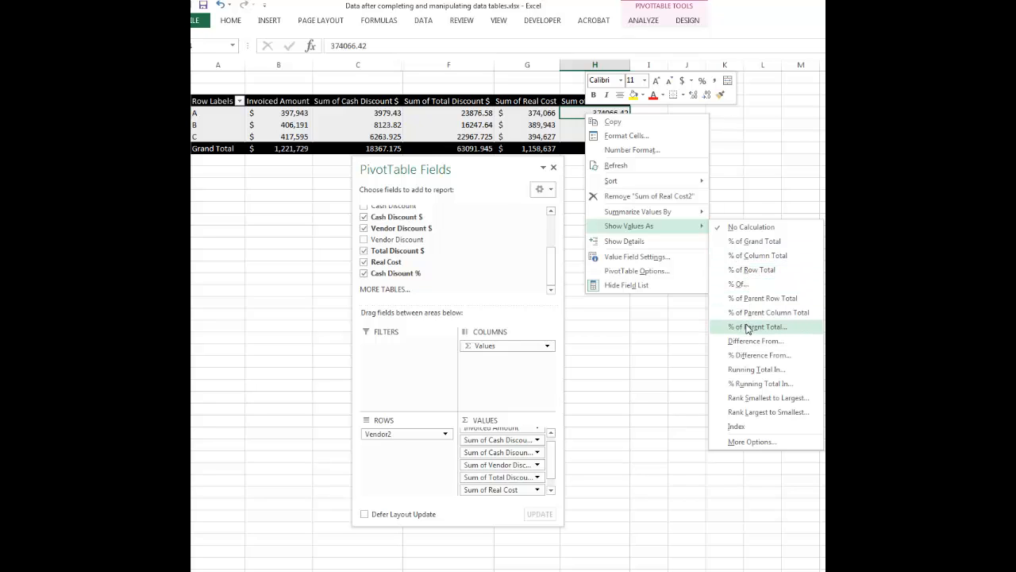
click(755, 370)
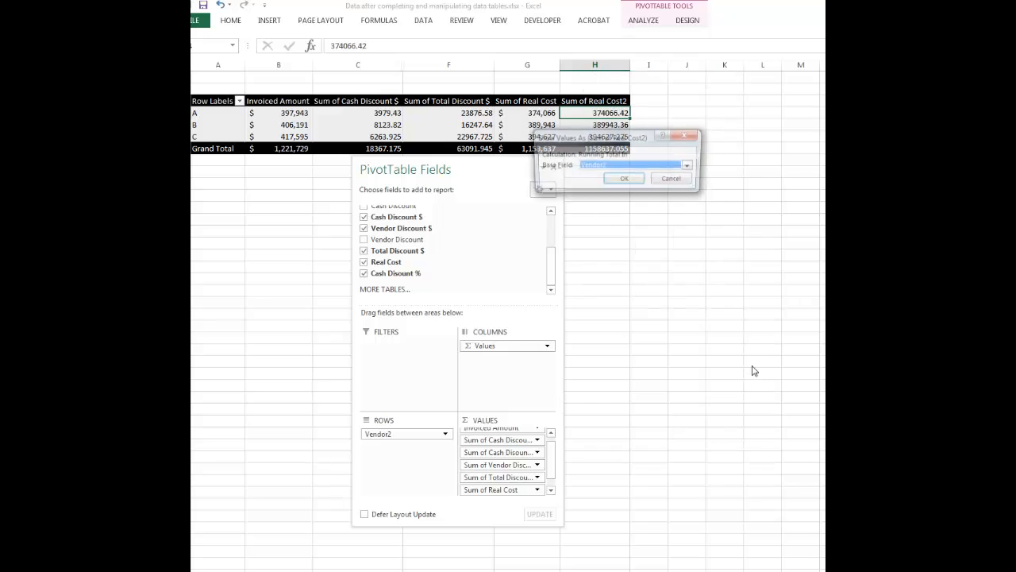
click(625, 180)
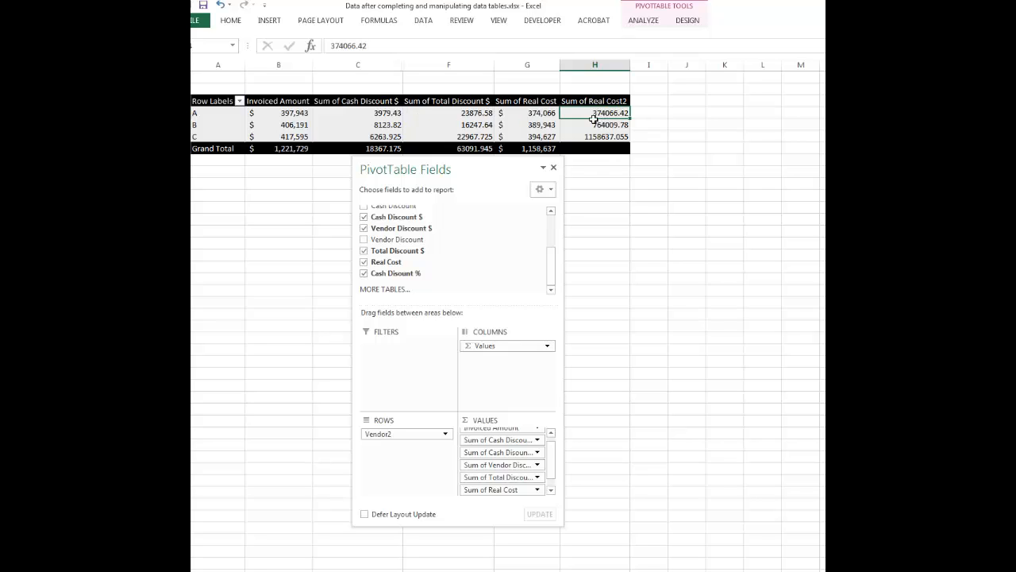
Review the Running Total In calculation of Sum of Real Cost2 and keep Vendor2 as its base field
right_click(593, 118)
mouse_move(663, 234)
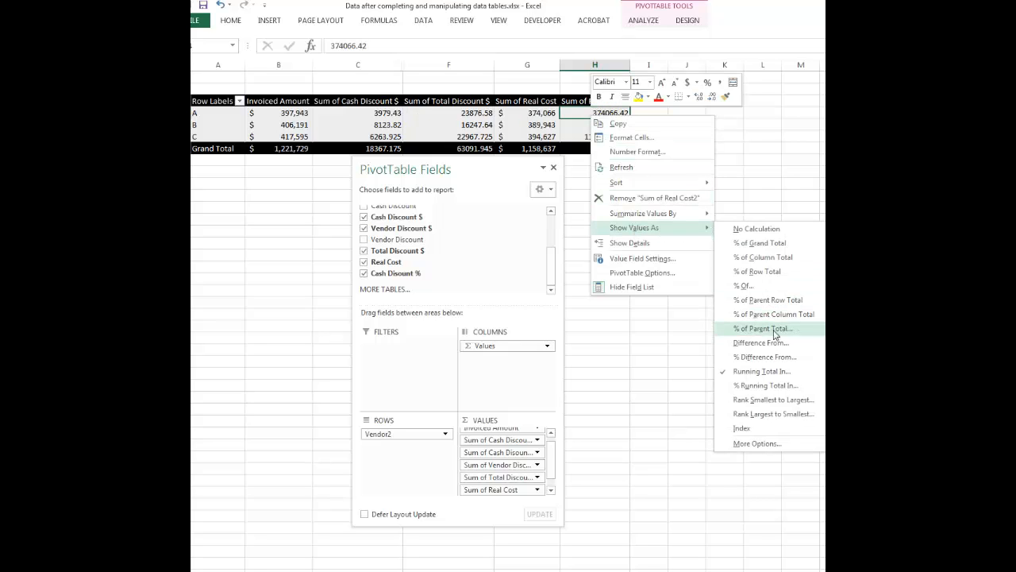
click(772, 371)
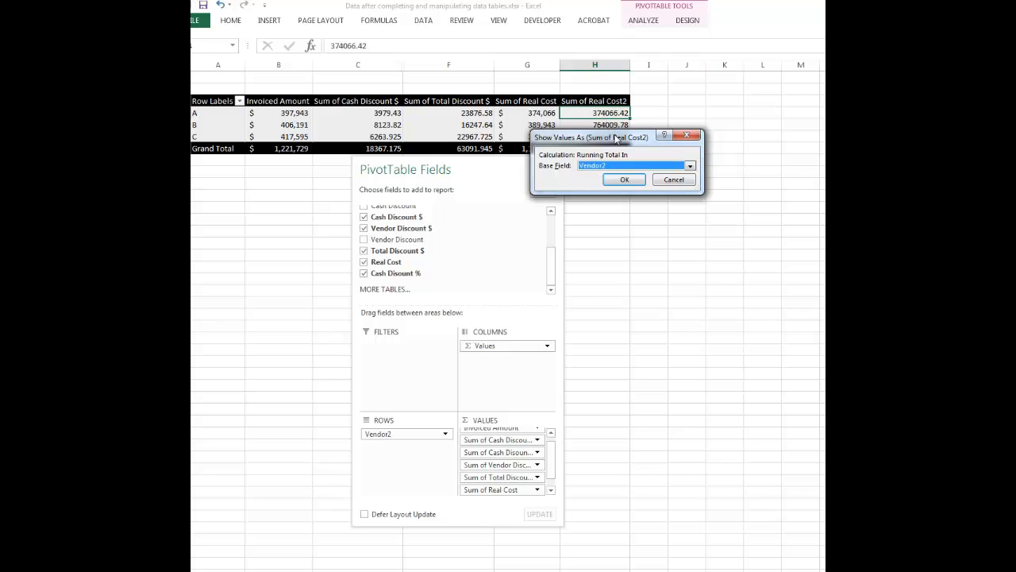
drag(616, 139, 618, 166)
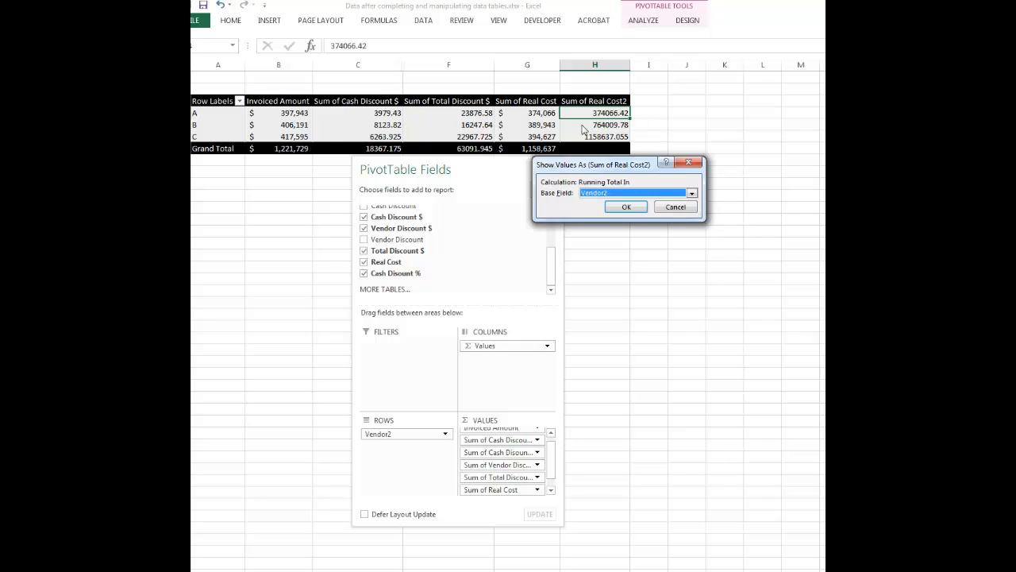
click(626, 206)
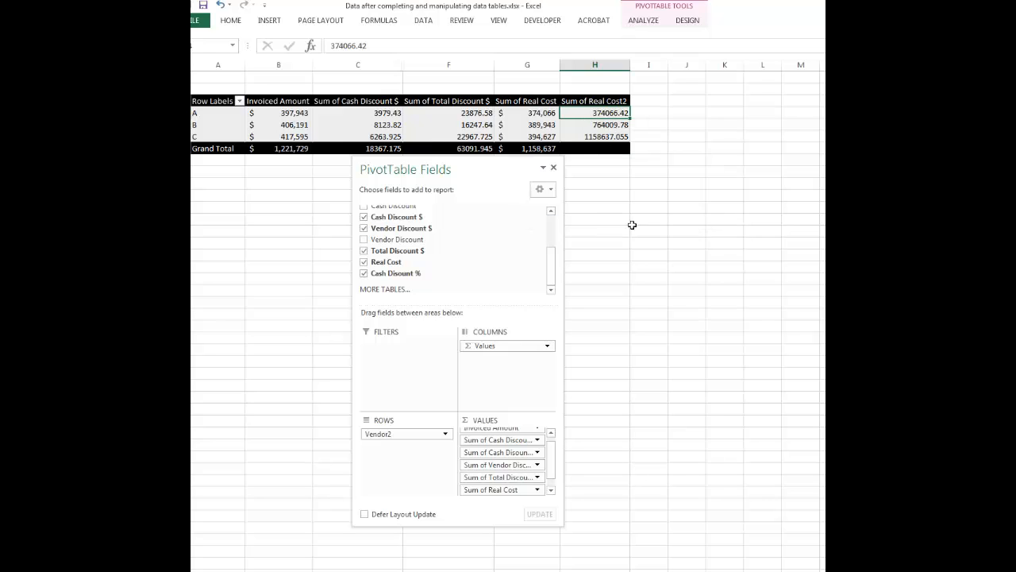
Format the Sum of Real Cost2 values as Accounting with 0 decimal places and the $ symbol
right_click(596, 114)
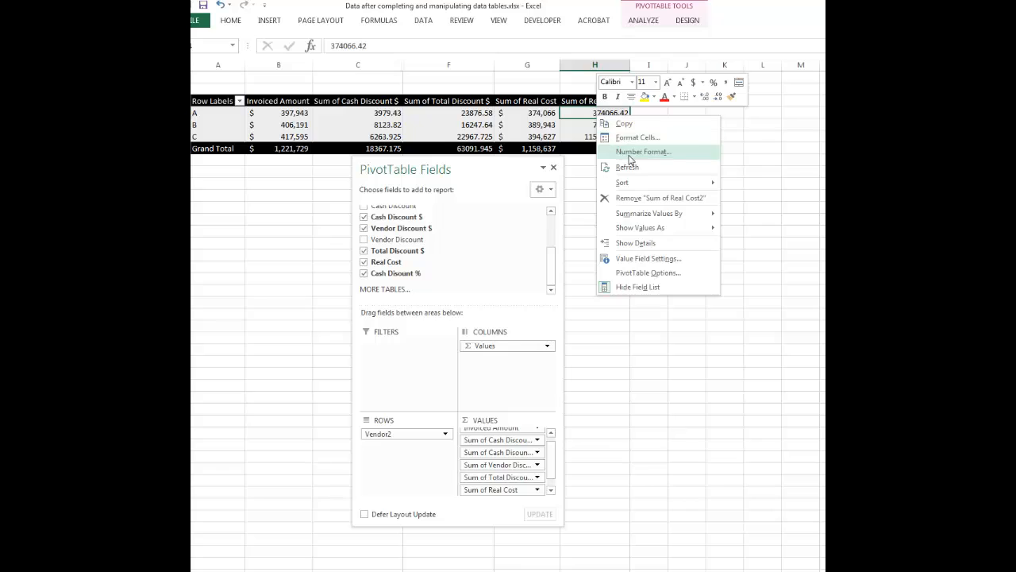
click(631, 151)
click(536, 88)
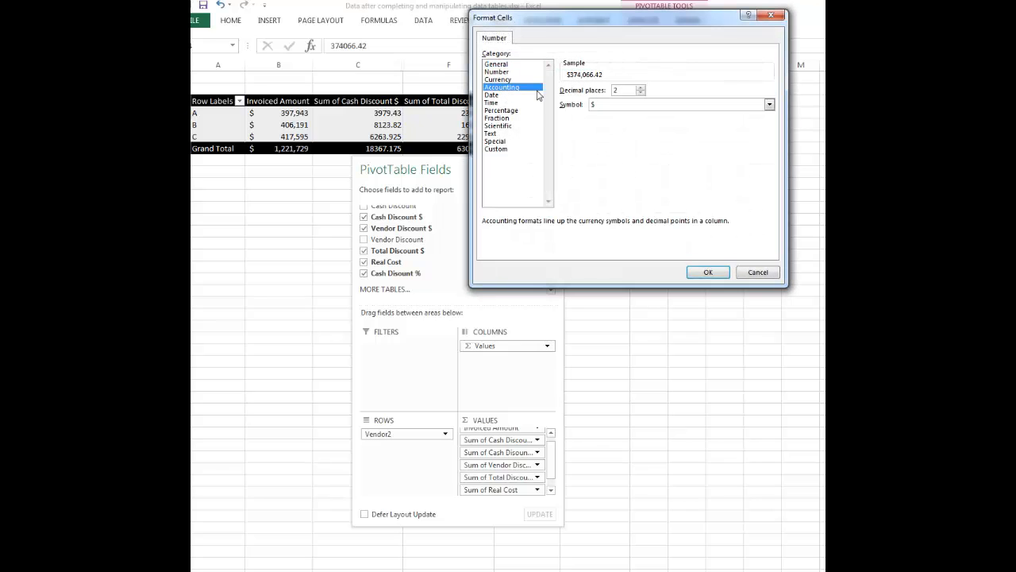
click(641, 93)
click(640, 93)
click(707, 272)
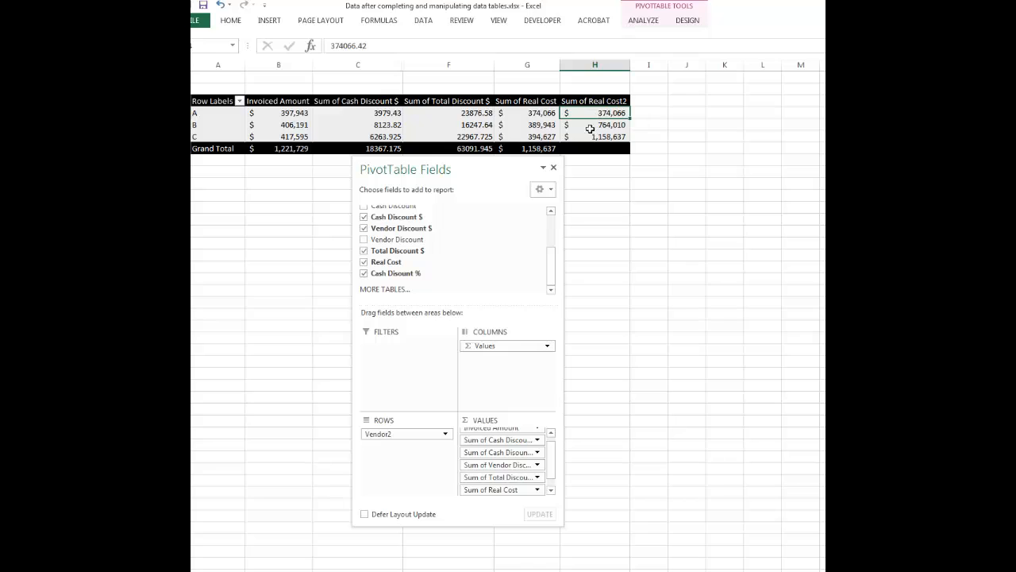
Go to the worksheet with the Picture Frames Unlimited 2015 whale charts
mouse_move(608, 130)
key(ctrl+Page_Down)
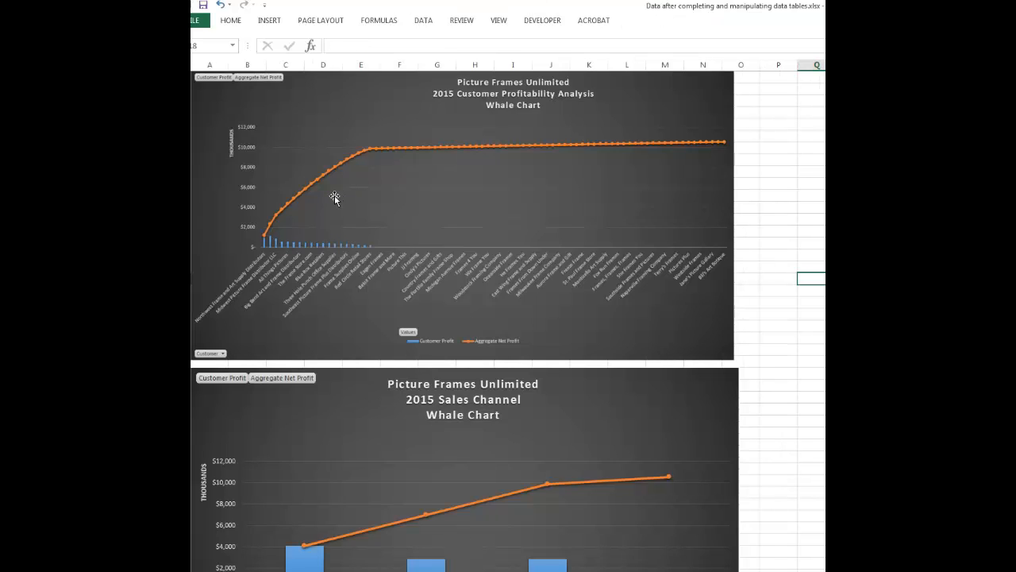